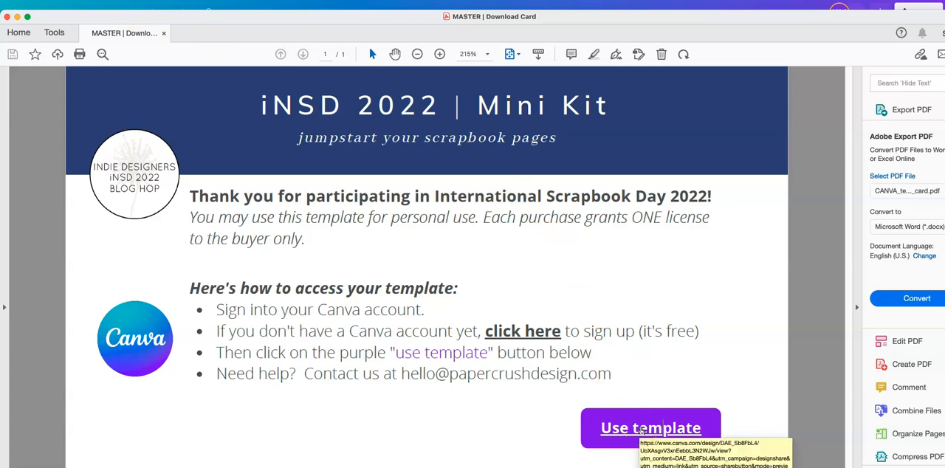
Open the iNSD 2022 mini kit template from the PDF download card as an editable copy in Canva.
click(643, 430)
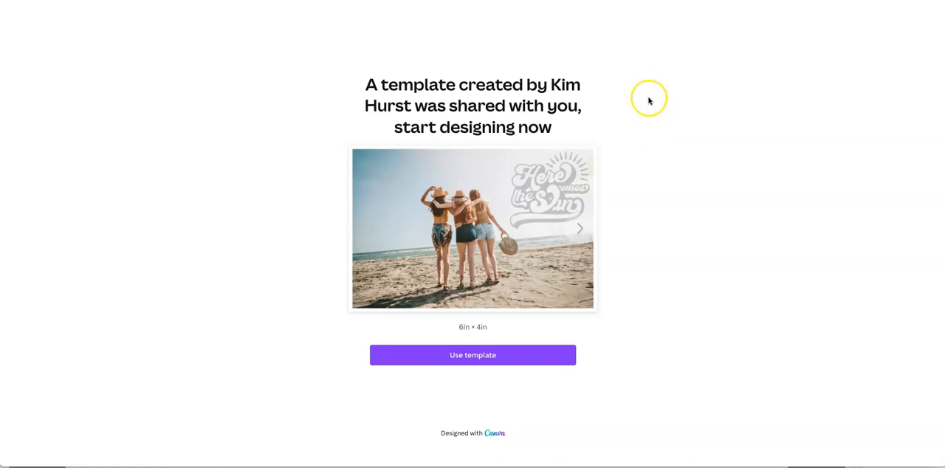
click(484, 357)
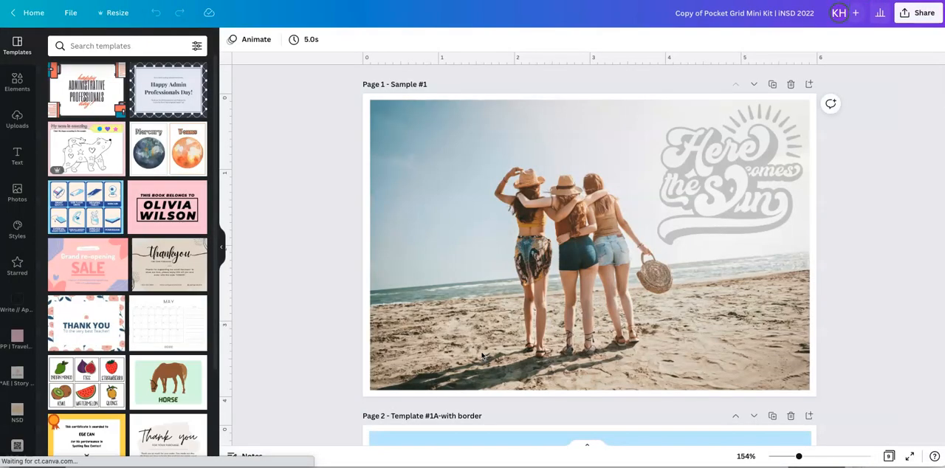
Collapse the template list and review all pages of the kit in grid view, returning to the page editor.
click(223, 247)
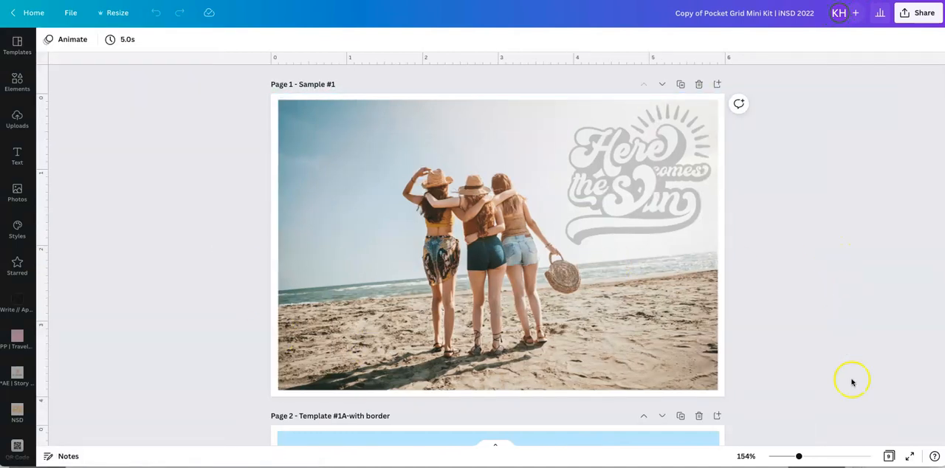
click(892, 456)
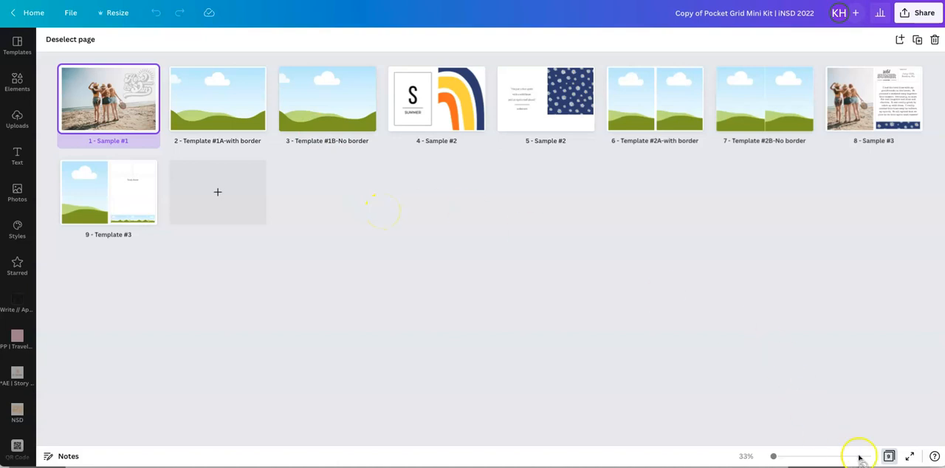
click(889, 456)
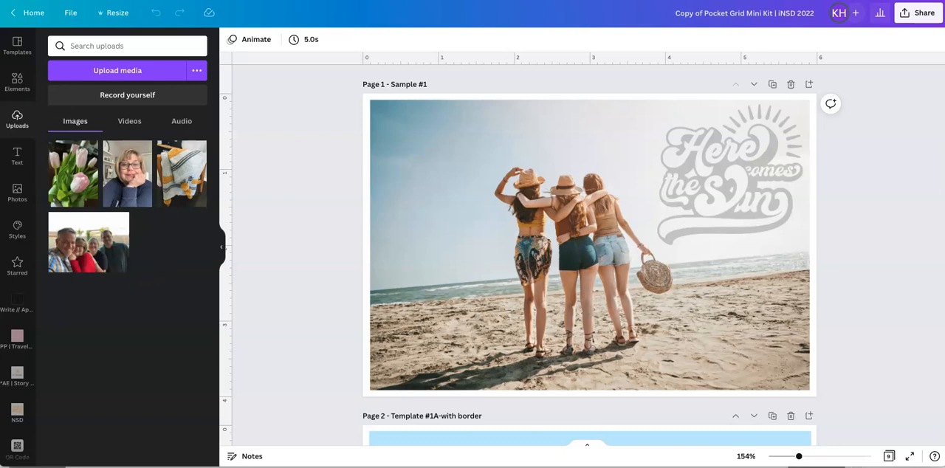
Upload all the journal card PNG files from the PC_iNSD22_journalcards folder to the Canva uploads.
drag(0, 118, 464, 121)
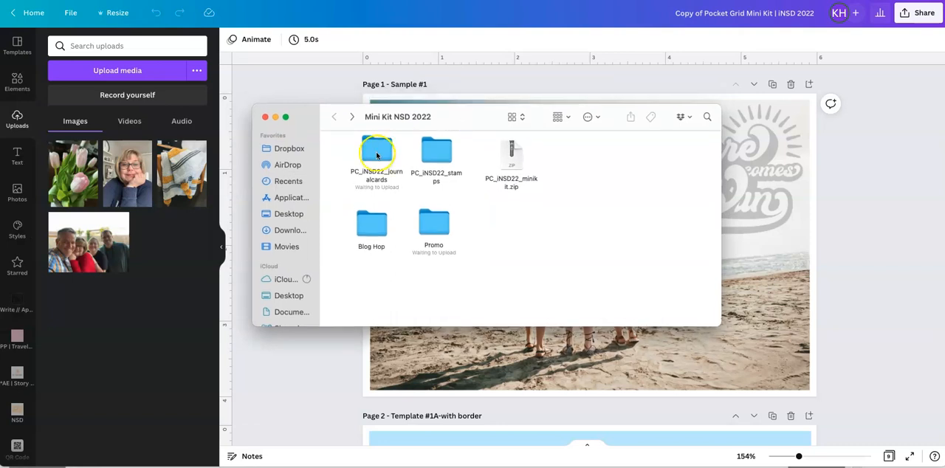
double_click(377, 156)
click(357, 155)
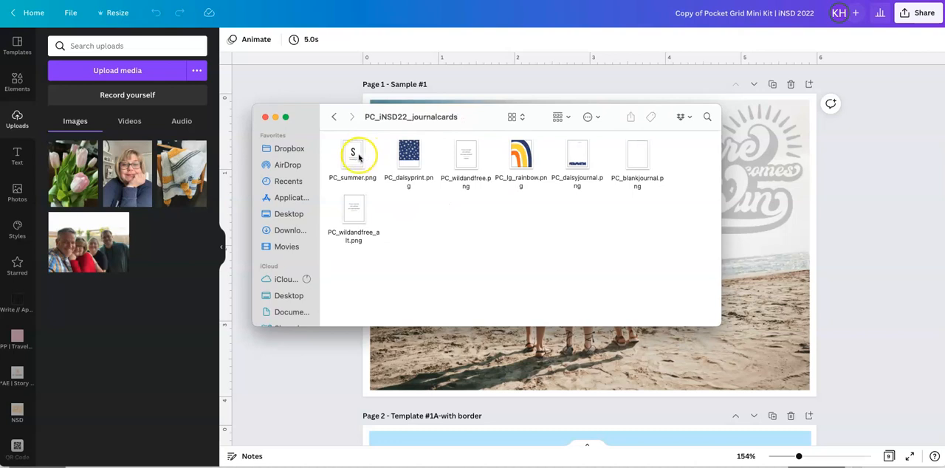
key(super+a)
click(358, 156)
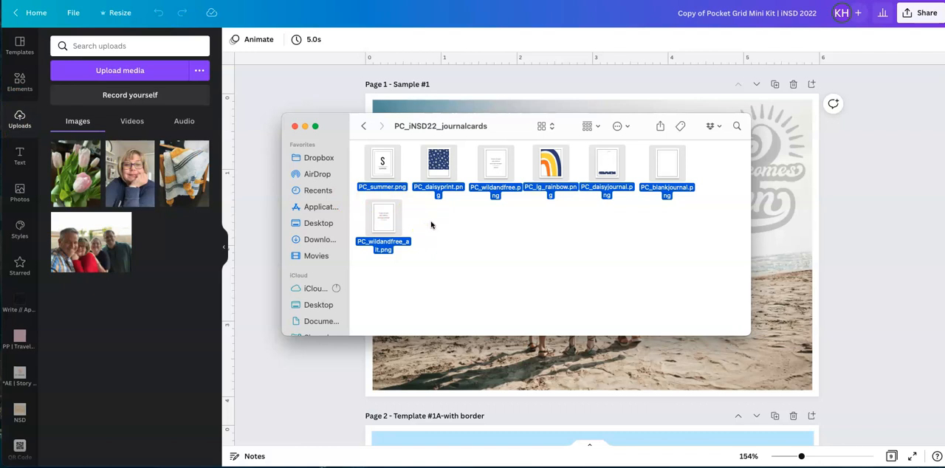
drag(438, 165, 118, 284)
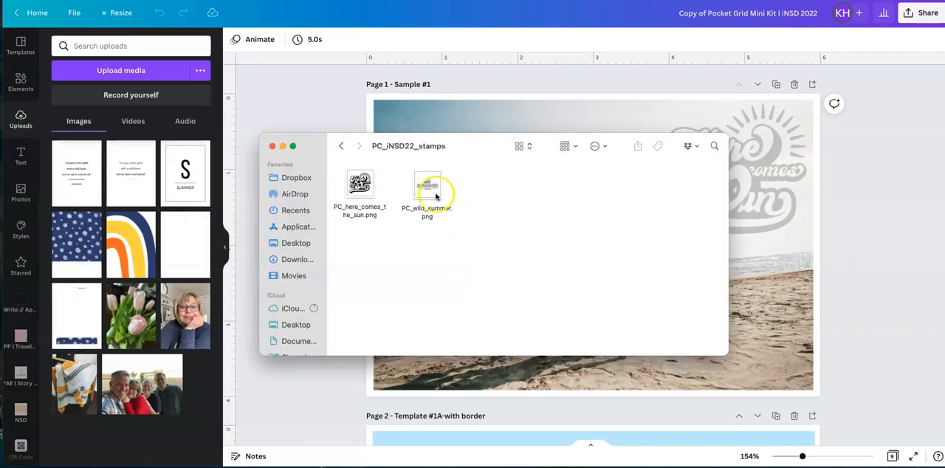
Upload the stamp images PC_here_comes_the_sun.png and PC_wild_summer.png from the PC_iNSD22_stamps folder.
click(434, 194)
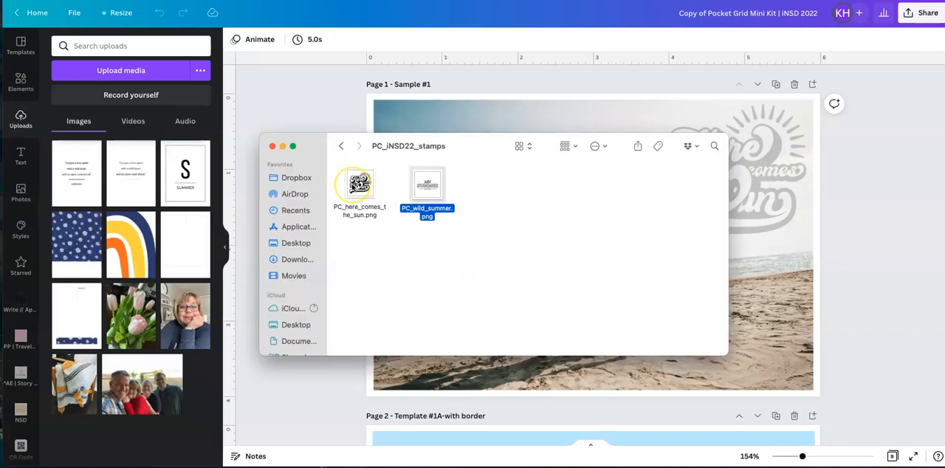
shift+click(359, 184)
drag(360, 184, 79, 218)
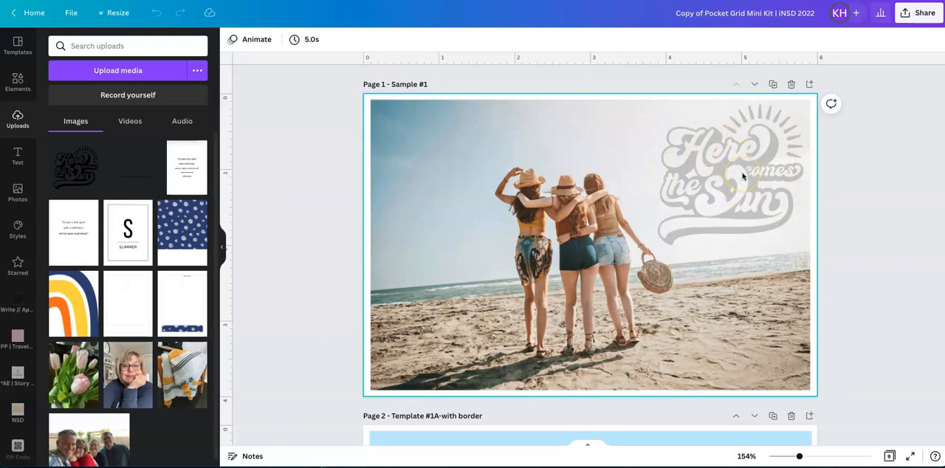
Compare the bordered template on page 2 with the borderless template on page 3.
scroll(743, 176, down, 5)
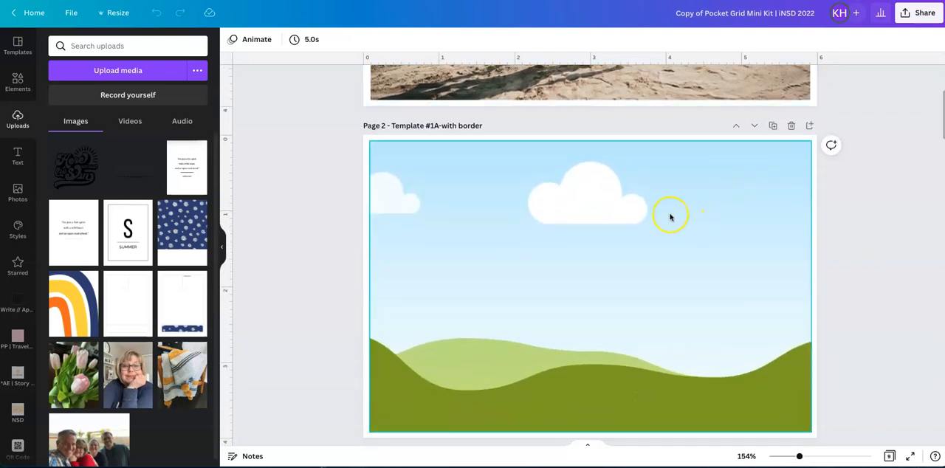
scroll(597, 207, down, 5)
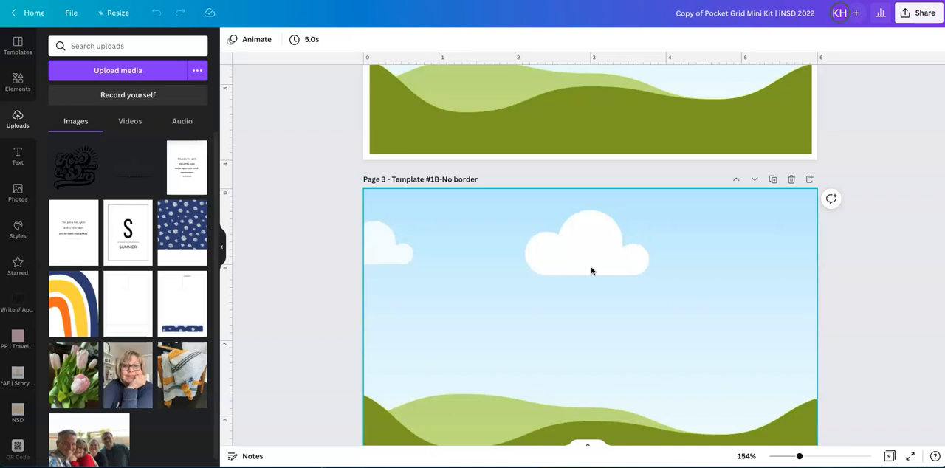
scroll(592, 271, down, 1)
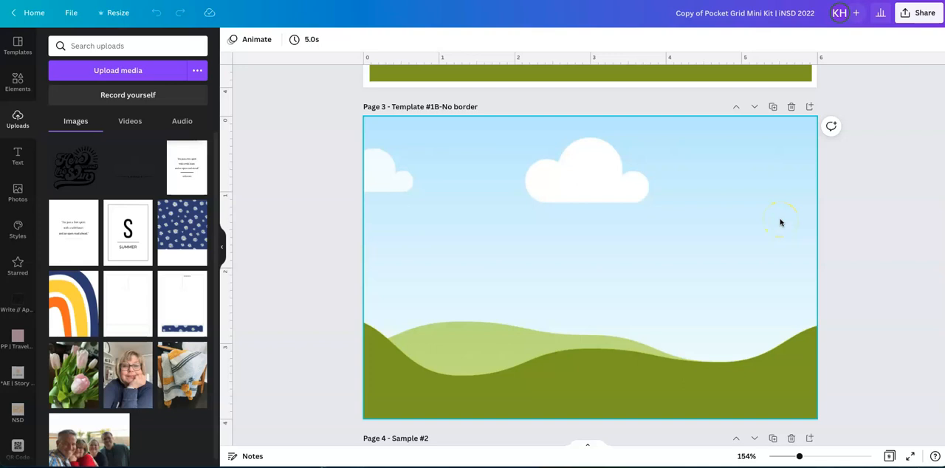
scroll(780, 222, up, 4)
scroll(780, 222, up, 1)
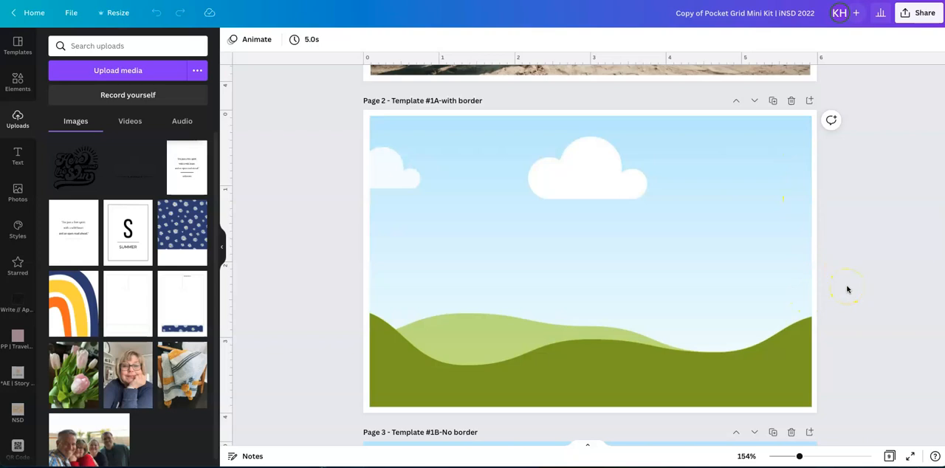
scroll(848, 289, down, 5)
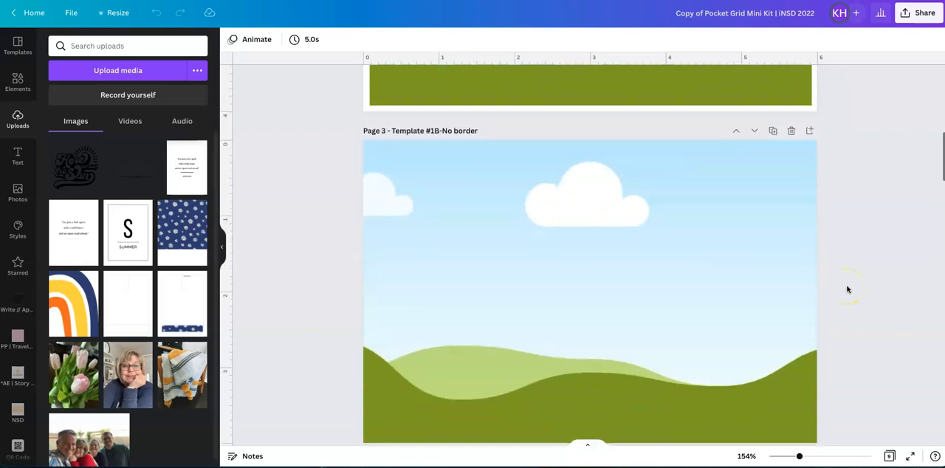
scroll(848, 290, down, 1)
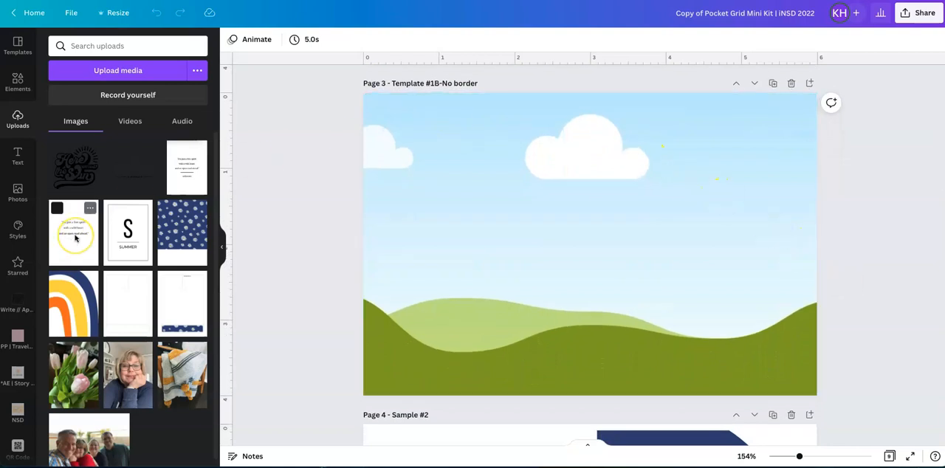
click(562, 257)
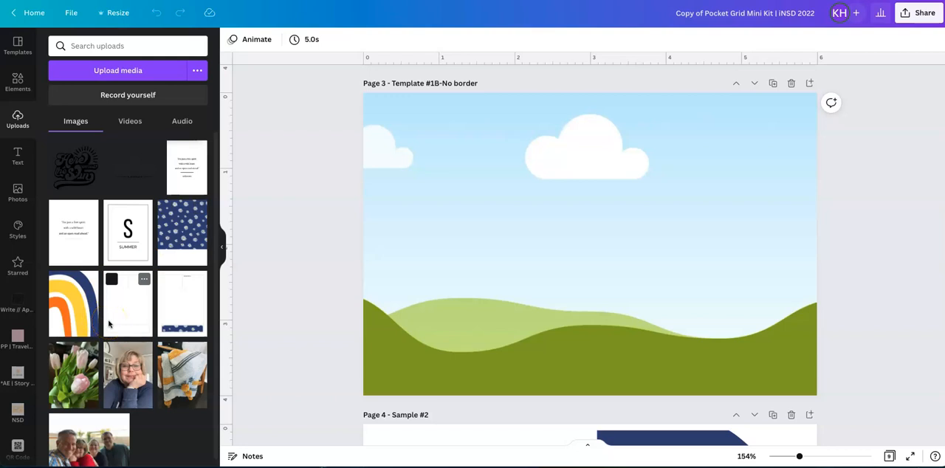
Place the uploaded family group photo in the page 3 frame and undo the placement.
scroll(108, 324, down, 1)
drag(87, 429, 455, 212)
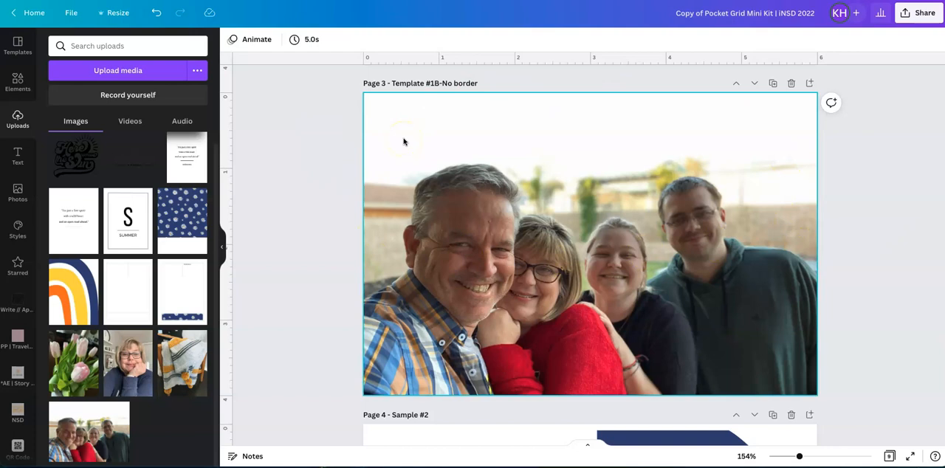
click(155, 14)
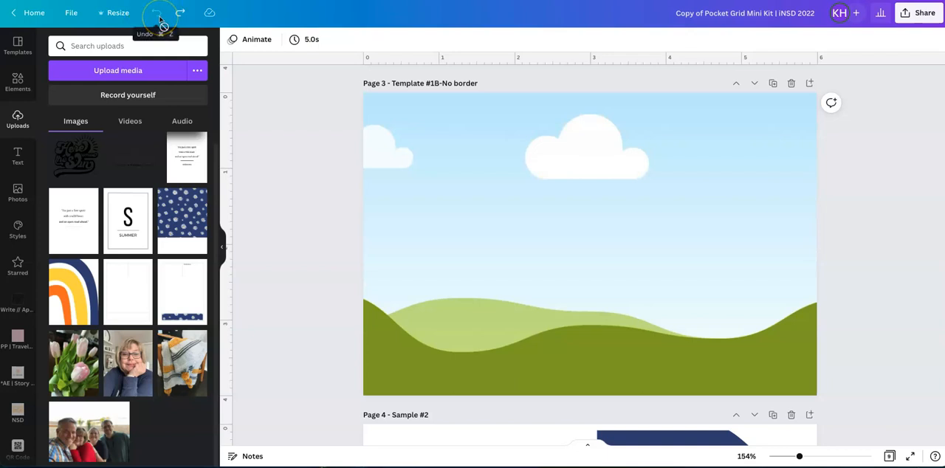
Try the family group, portrait, knitted blanket and tulip photos in turn in the page 3 frame.
drag(88, 432, 494, 251)
drag(127, 362, 512, 274)
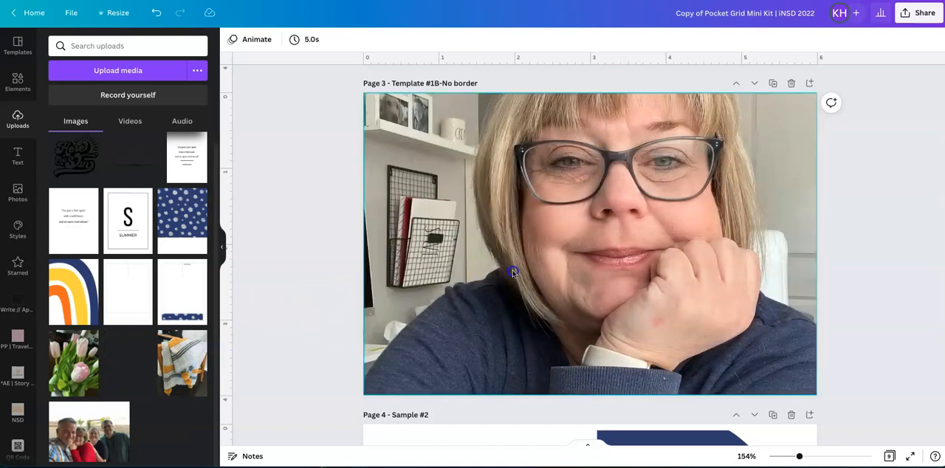
drag(187, 365, 447, 269)
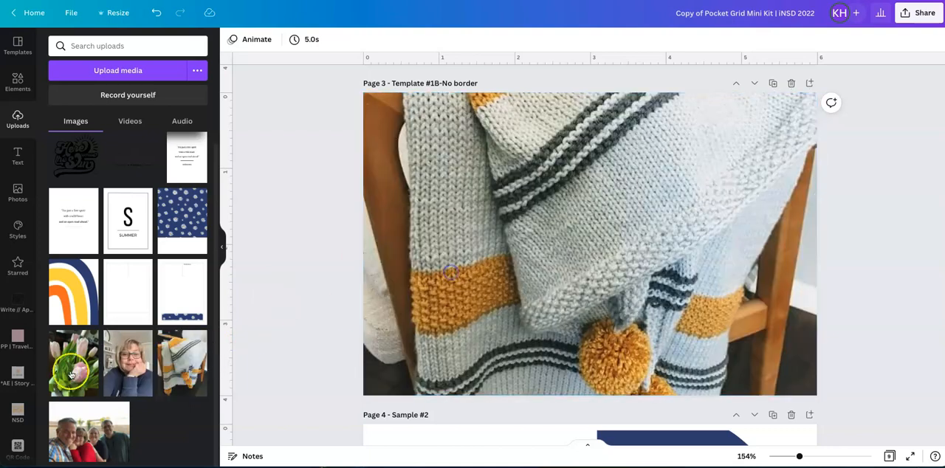
drag(60, 375, 535, 269)
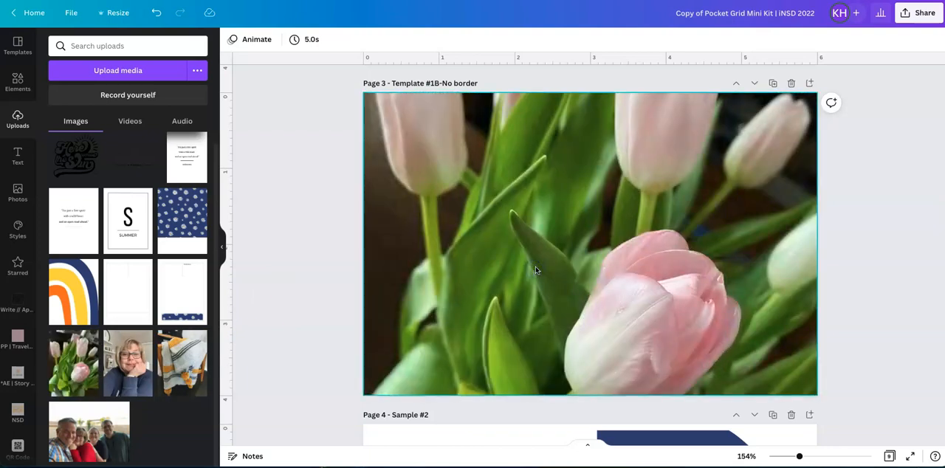
click(244, 96)
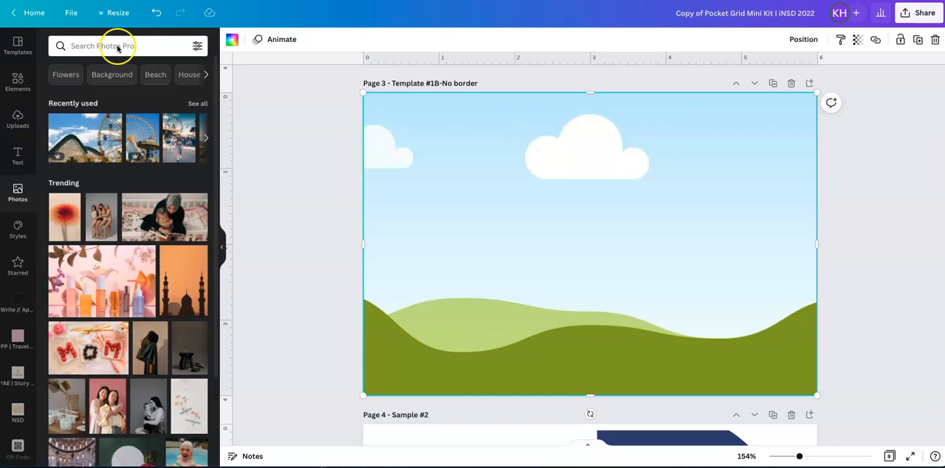
Fill the page 3 frame with the recently used stock photo of three women standing on a beach.
click(196, 105)
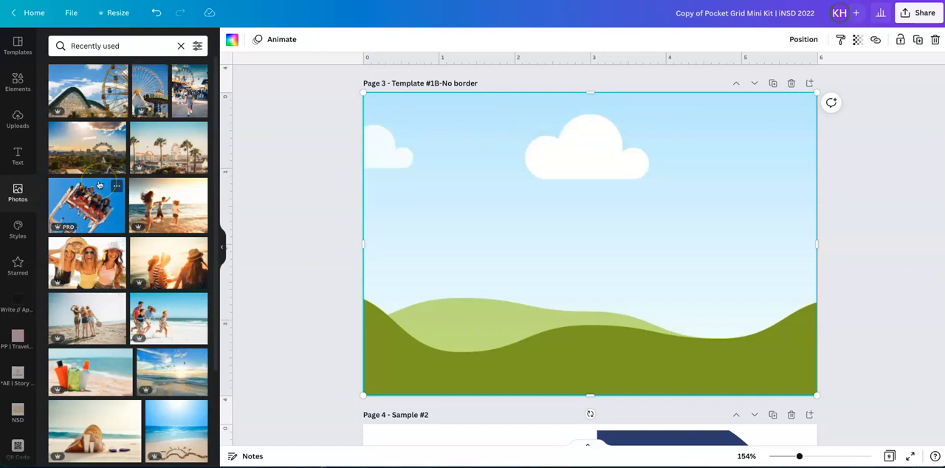
scroll(98, 184, down, 2)
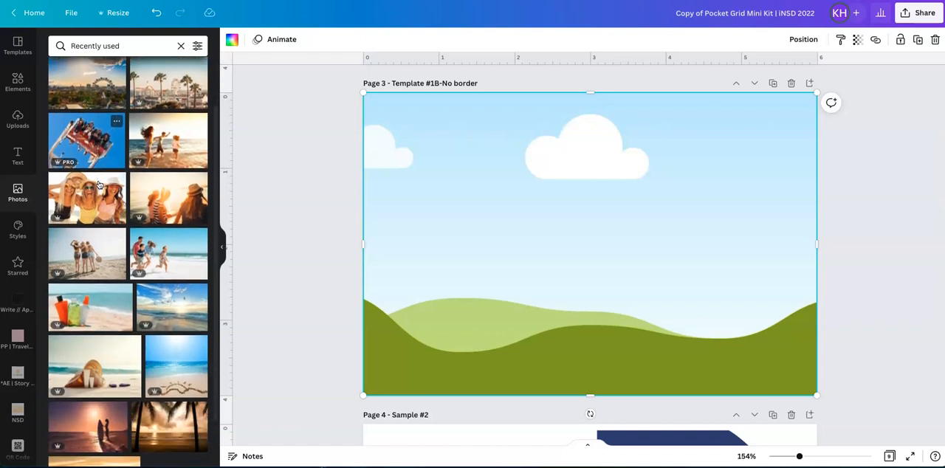
scroll(99, 185, up, 1)
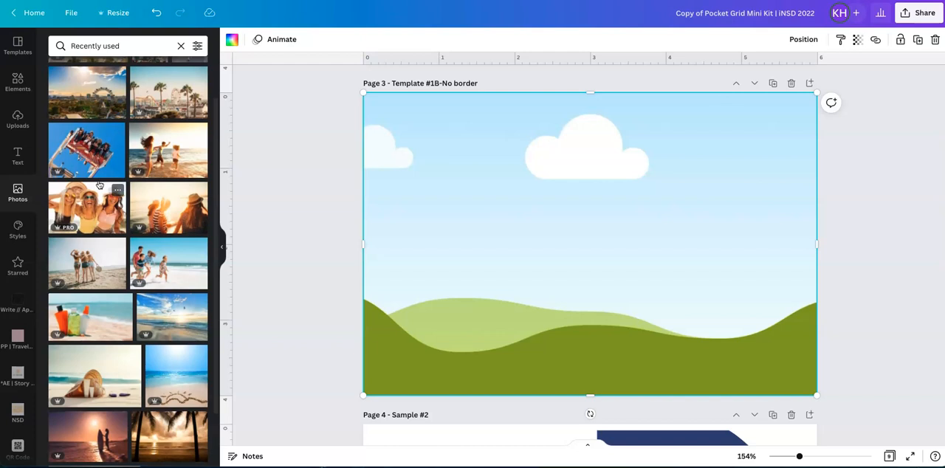
click(89, 263)
drag(89, 263, 413, 225)
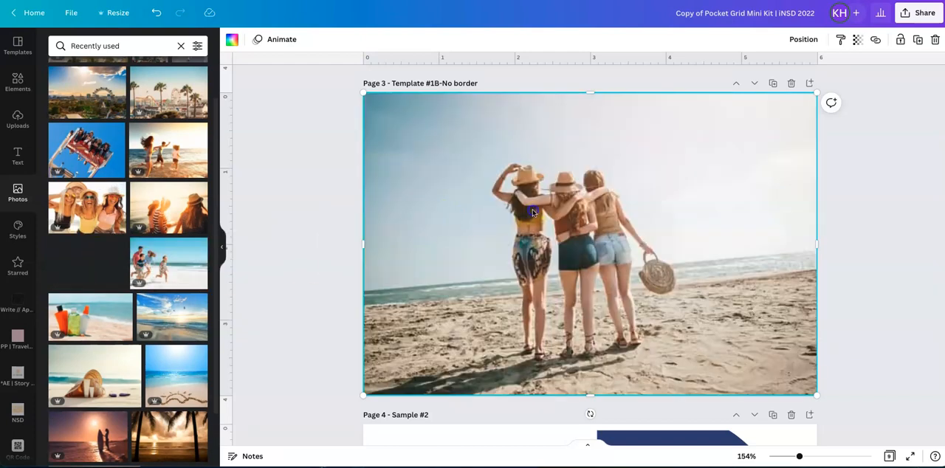
click(887, 192)
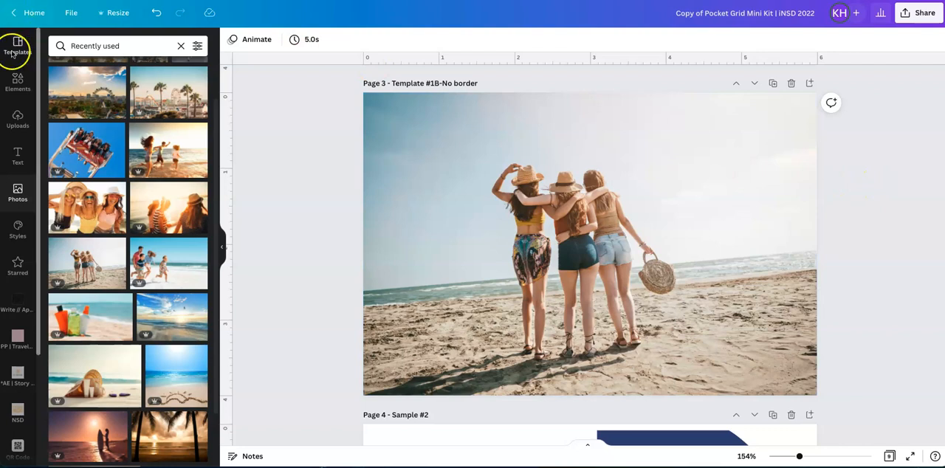
Show the uploaded images again and compare the page 1 sample with the photo on page 3.
click(15, 118)
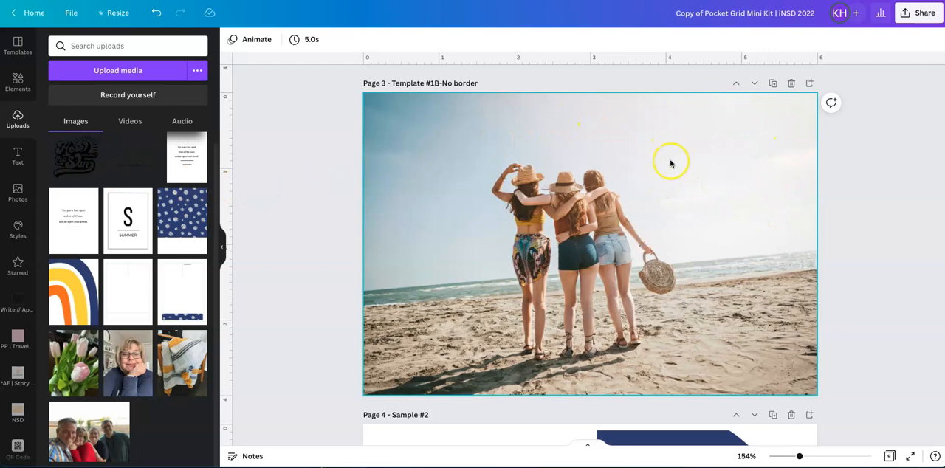
scroll(671, 160, up, 10)
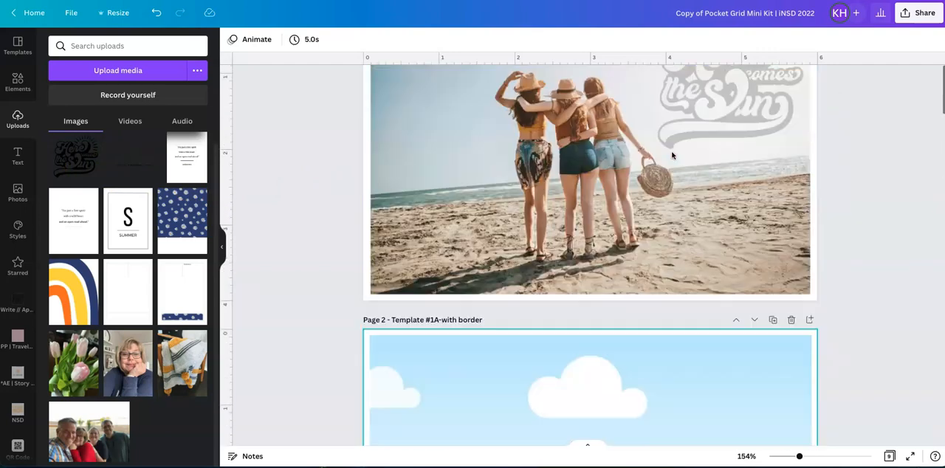
scroll(676, 151, down, 10)
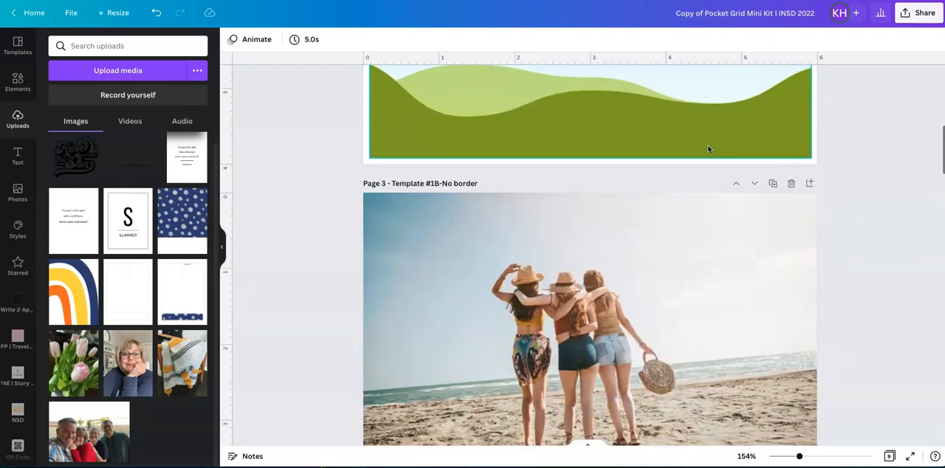
scroll(708, 150, up, 1)
Try to lock the beach photo on page 3 and deselect it.
click(709, 149)
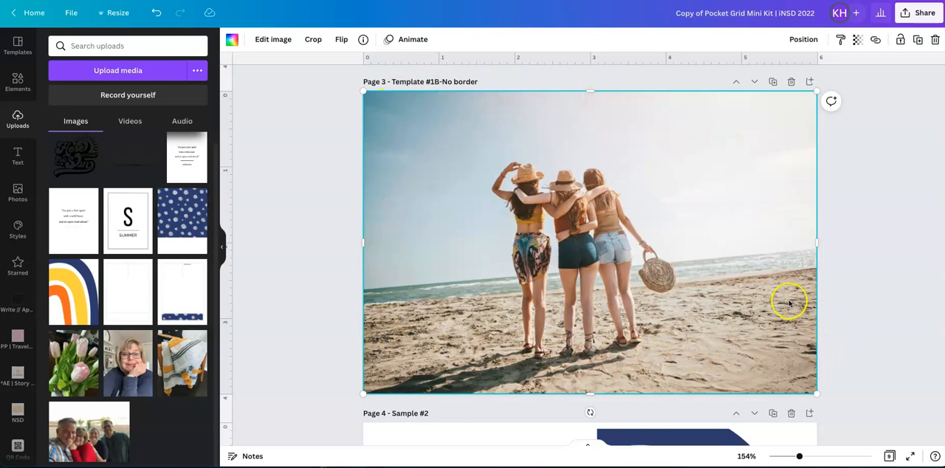
click(901, 42)
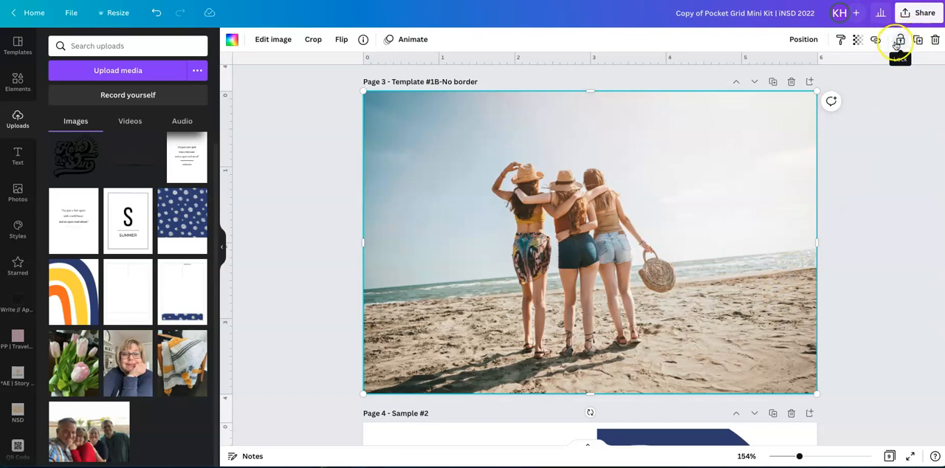
click(875, 236)
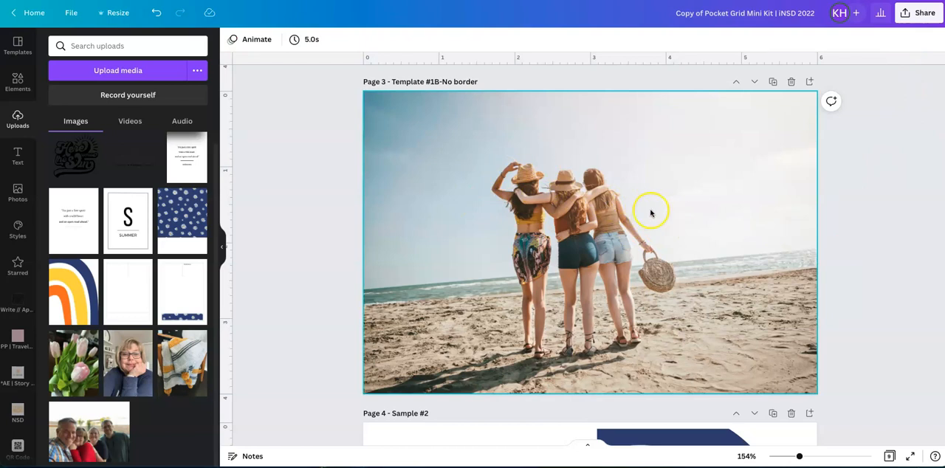
click(79, 155)
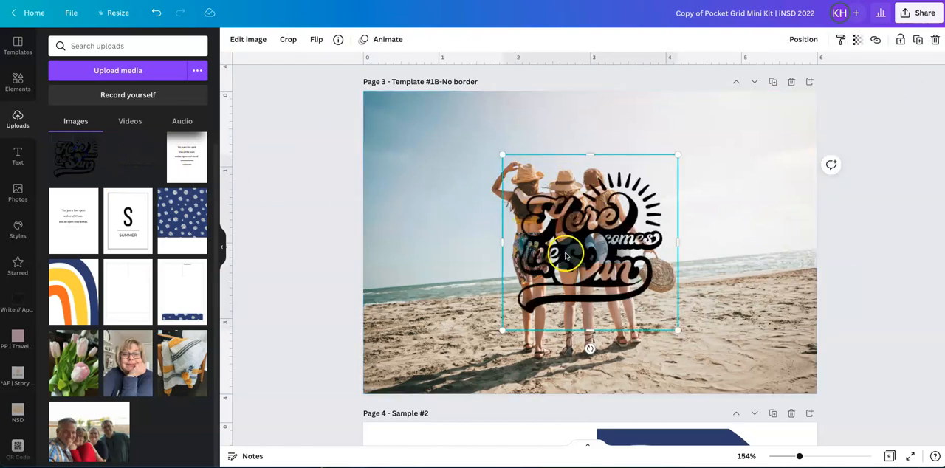
drag(565, 256, 676, 222)
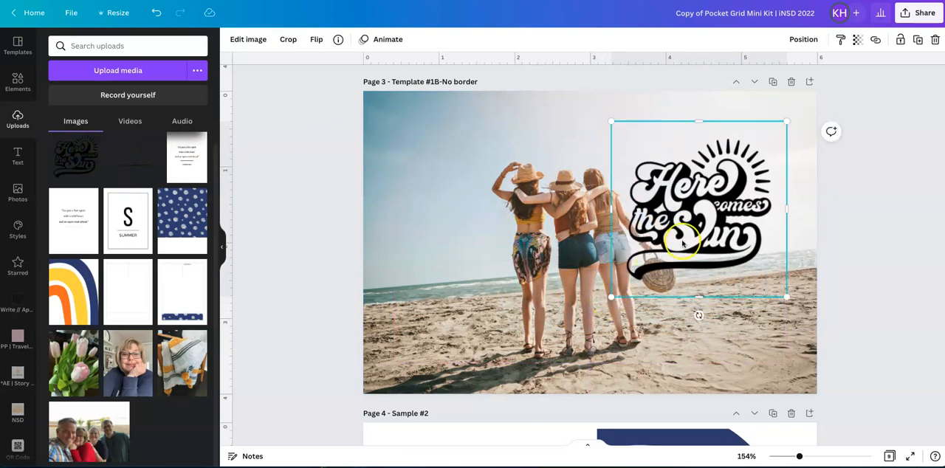
key(Delete)
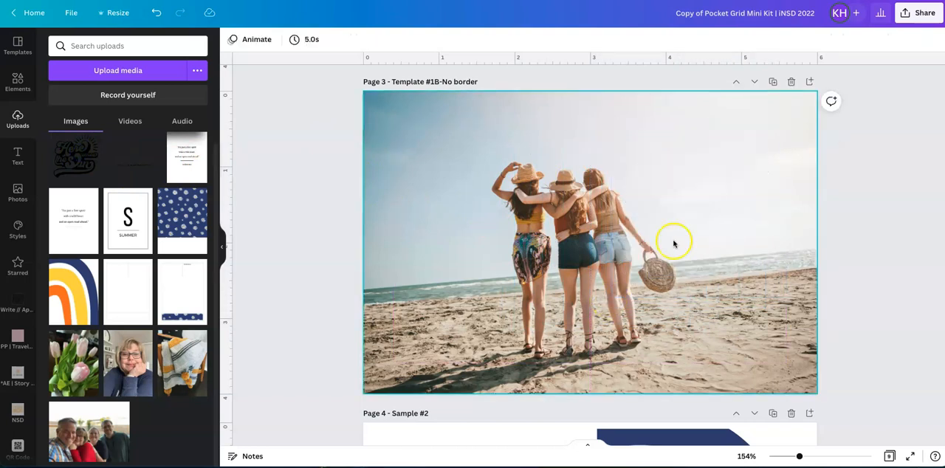
Add the "Here comes the Sun" stamp to page 3 and scale it down into the open sky beside the three women.
click(77, 164)
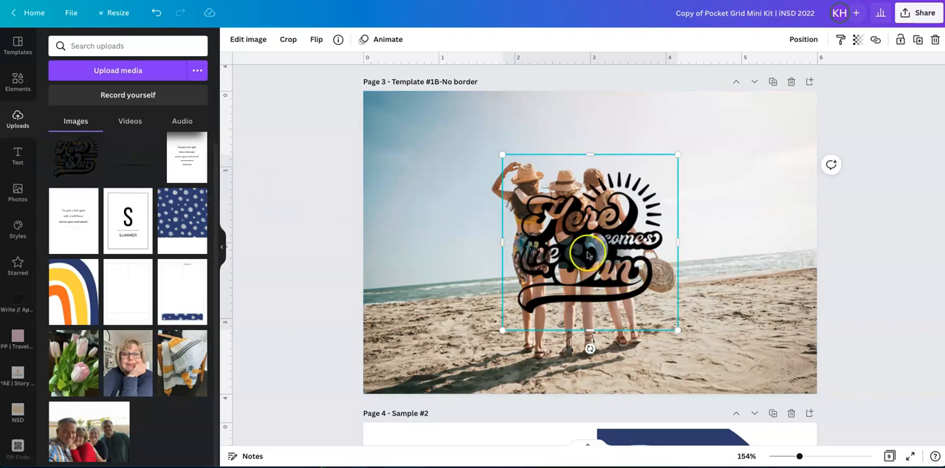
drag(590, 256, 698, 236)
drag(617, 300, 668, 196)
drag(731, 206, 726, 173)
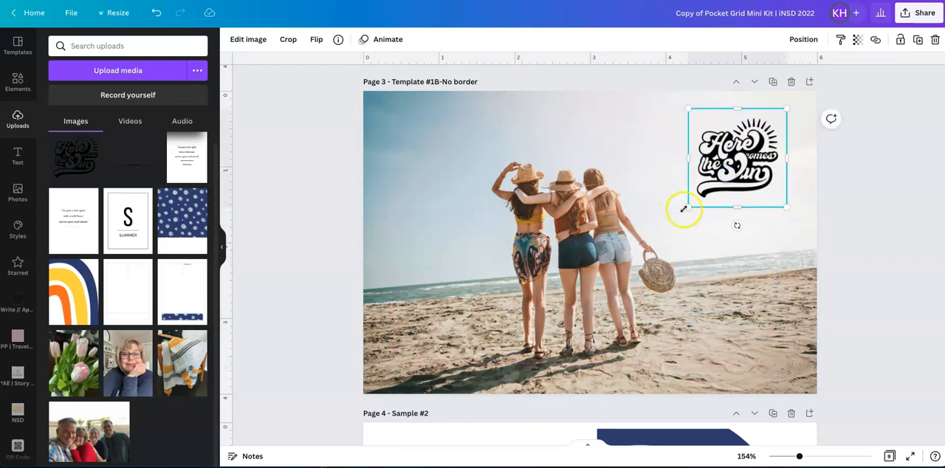
drag(685, 209, 648, 240)
drag(710, 197, 720, 197)
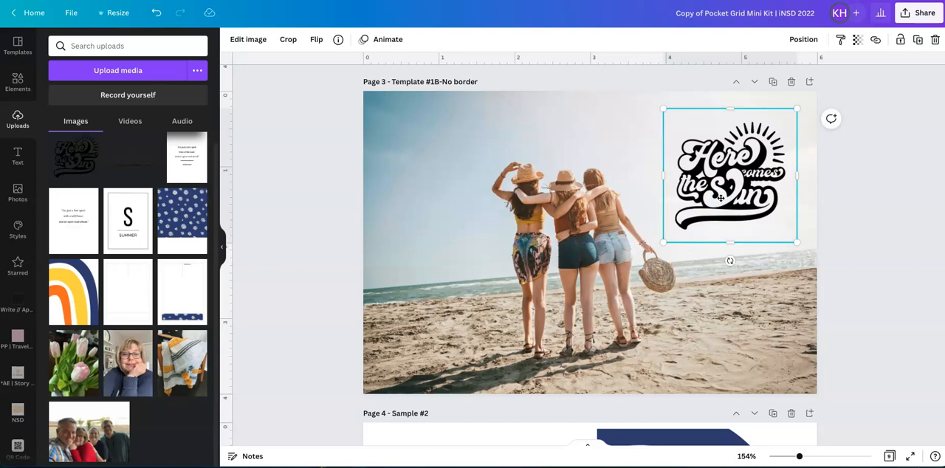
Check the faded stamp on the page 1 sample and set the page 3 stamp's transparency to 27.
scroll(721, 197, up, 10)
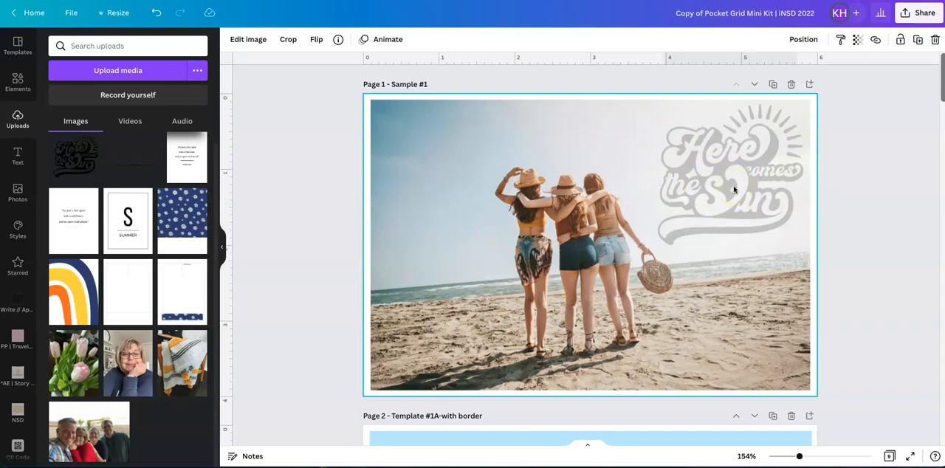
scroll(734, 190, down, 10)
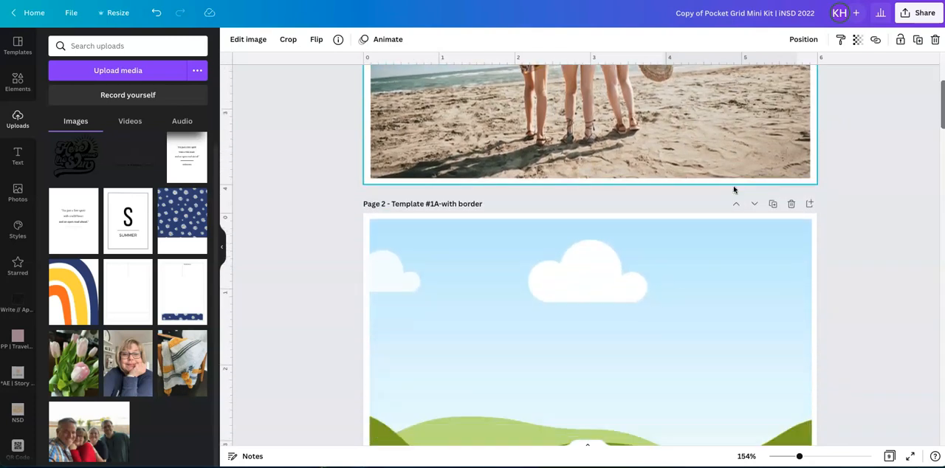
scroll(734, 190, down, 1)
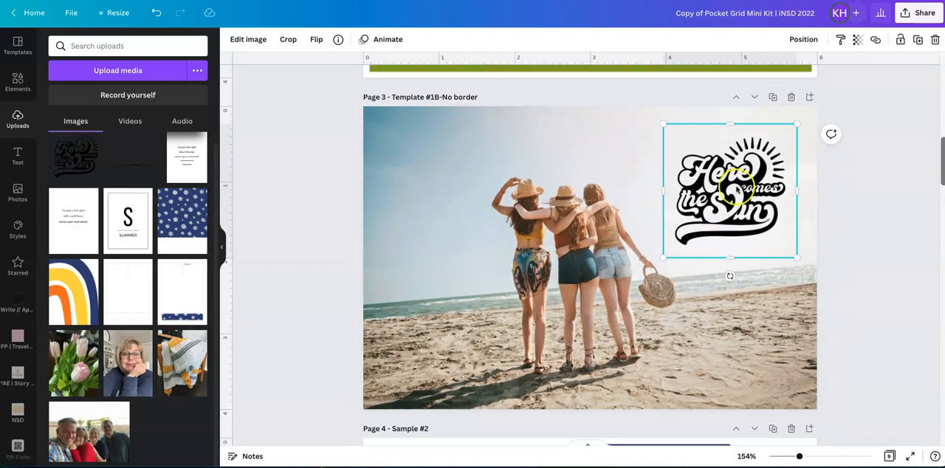
click(860, 44)
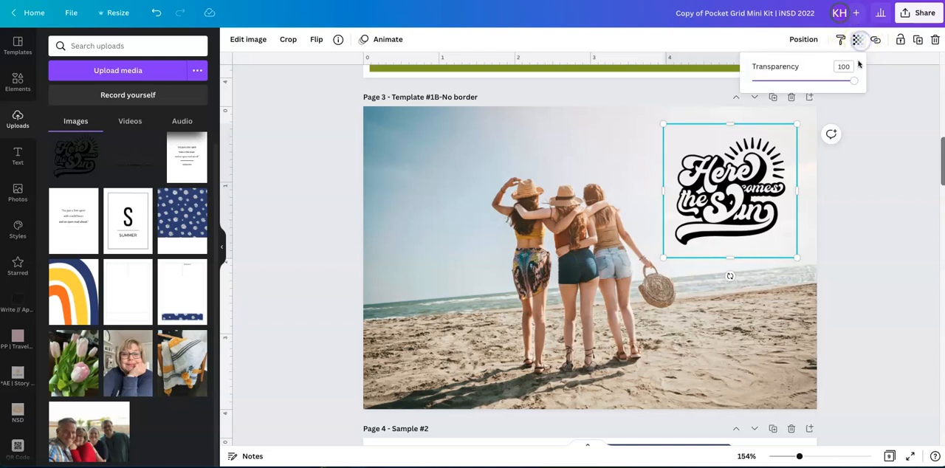
drag(854, 81, 780, 83)
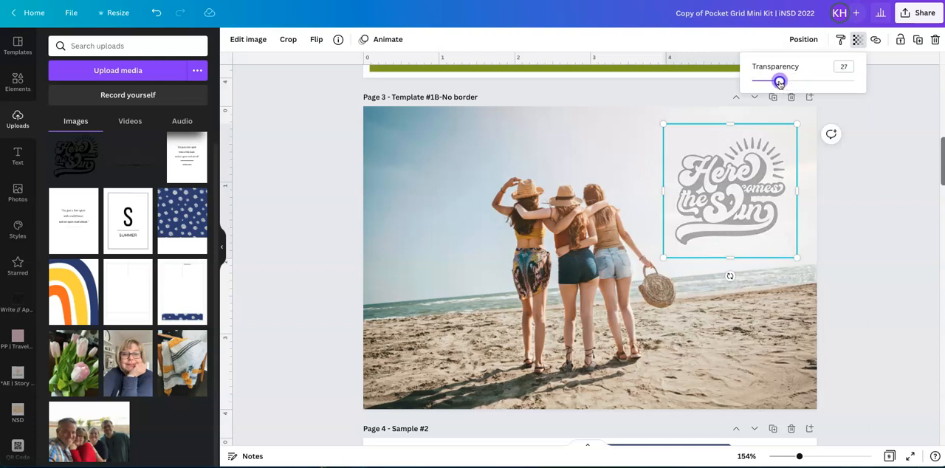
click(866, 256)
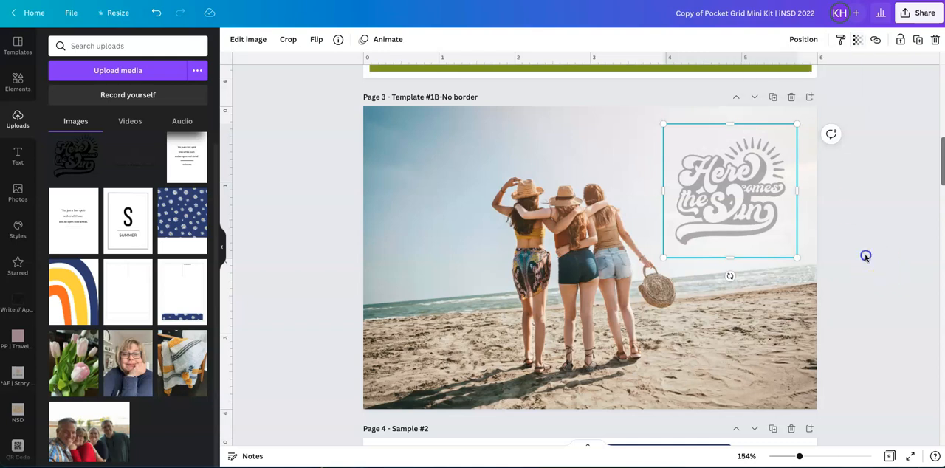
click(866, 256)
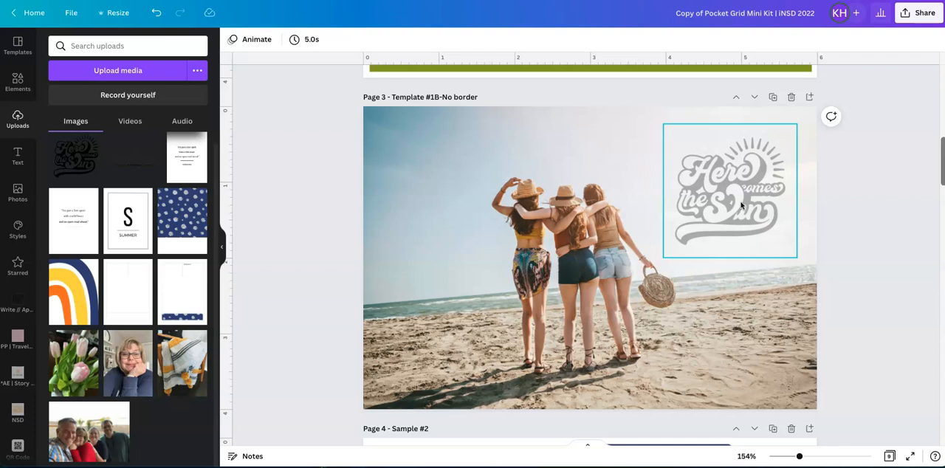
click(834, 249)
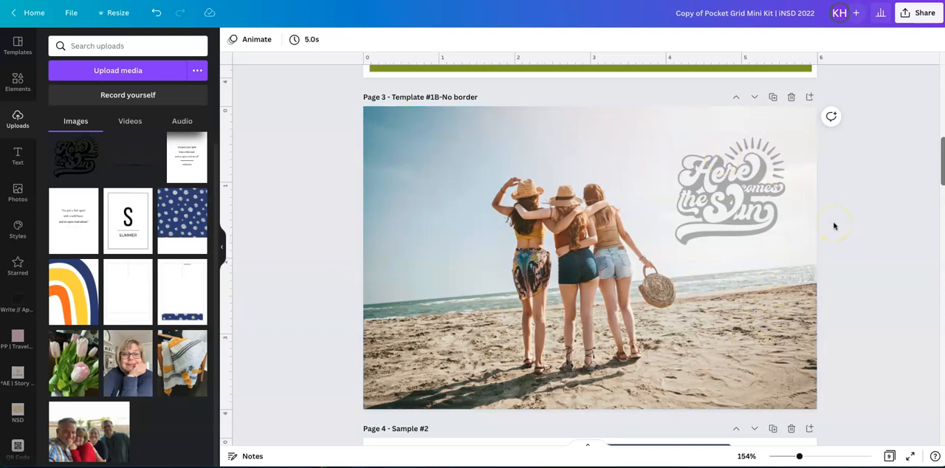
Look through the Sample #2 cards on pages 4 and 5 and the bordered Template #2A on page 6.
scroll(262, 158, down, 5)
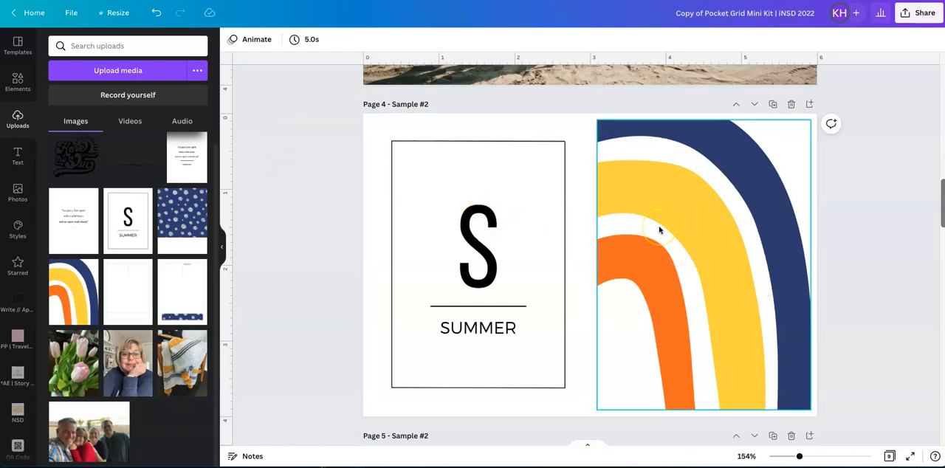
scroll(659, 230, down, 4)
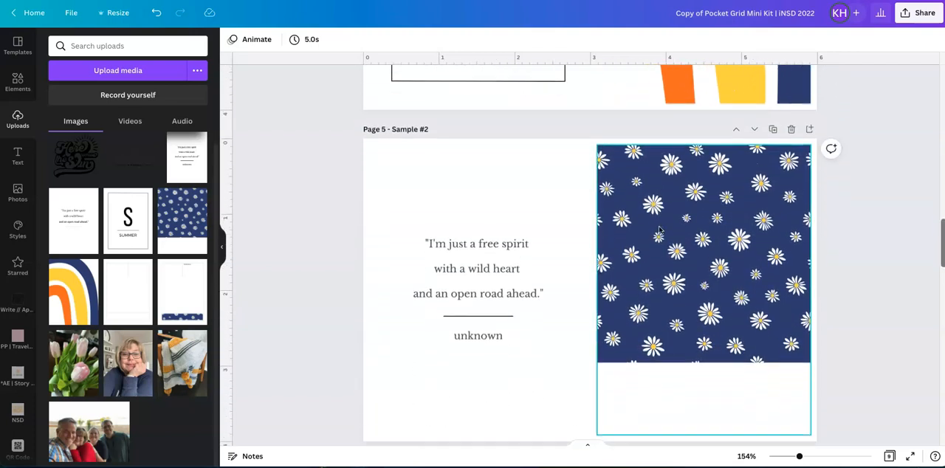
scroll(659, 230, down, 5)
click(508, 209)
click(677, 185)
click(817, 280)
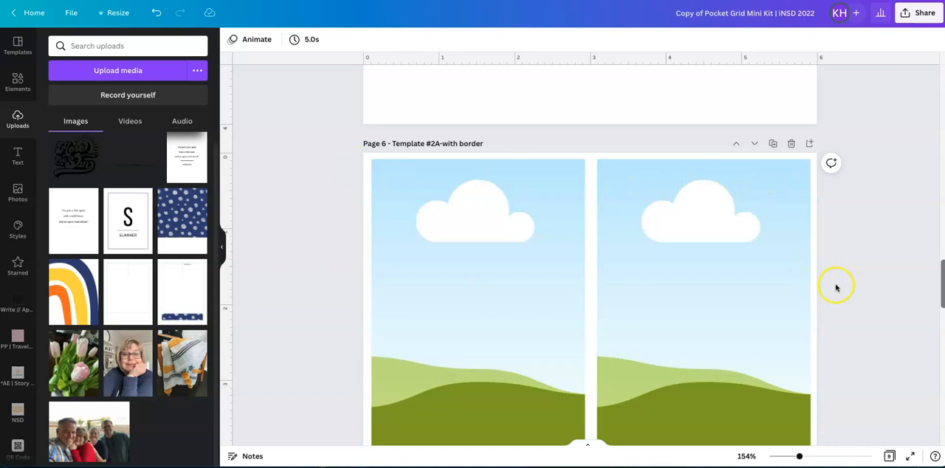
scroll(837, 288, down, 1)
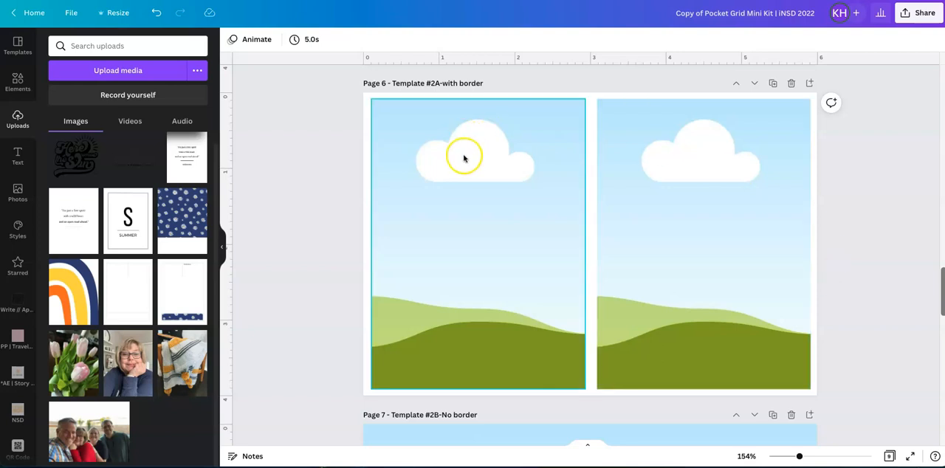
Fill the two frames of Template #2B on page 7 with the S Summer card and the rainbow card.
scroll(652, 173, down, 8)
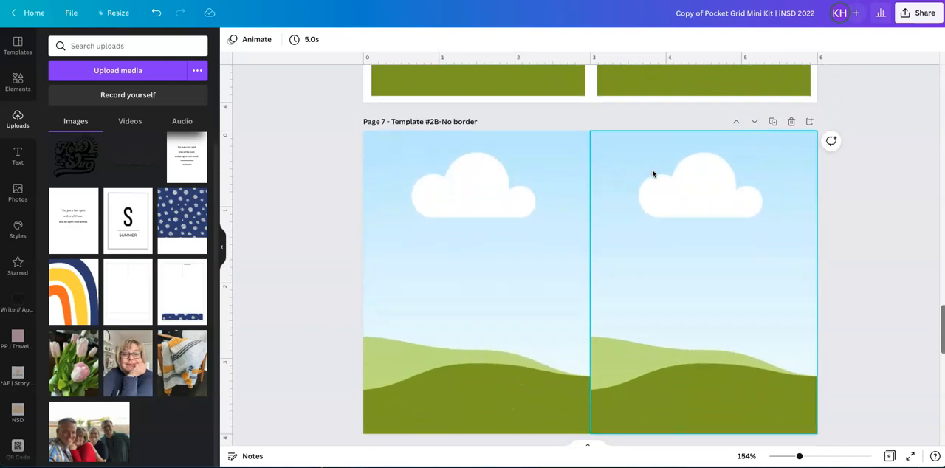
scroll(653, 173, down, 1)
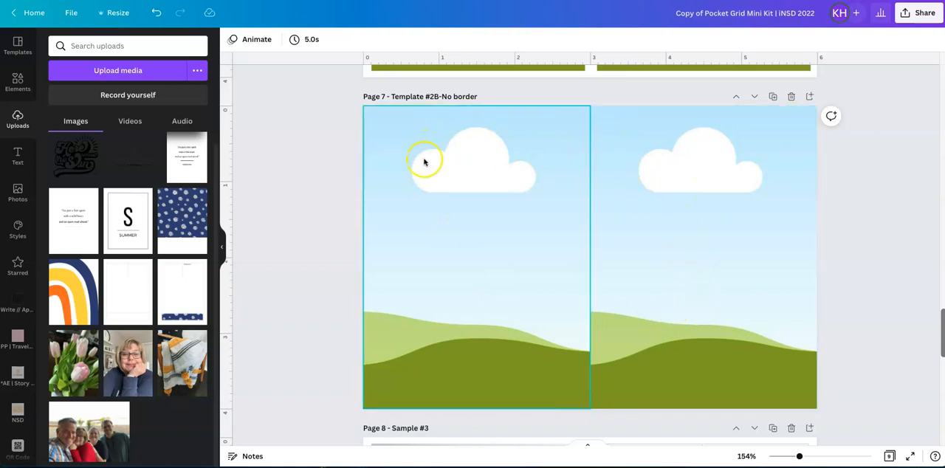
drag(111, 221, 477, 212)
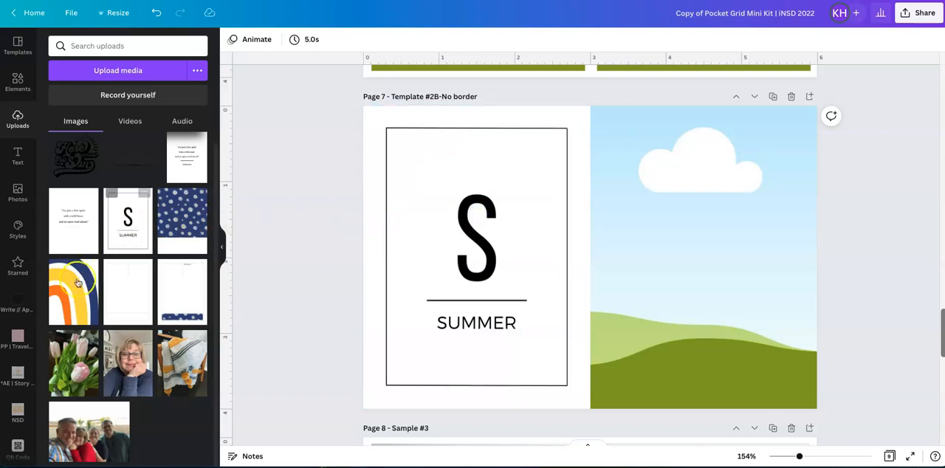
drag(72, 288, 703, 246)
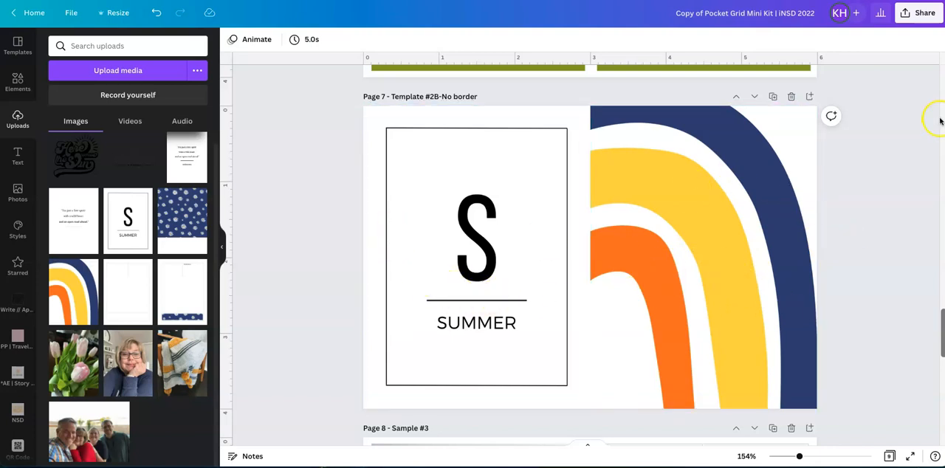
click(772, 213)
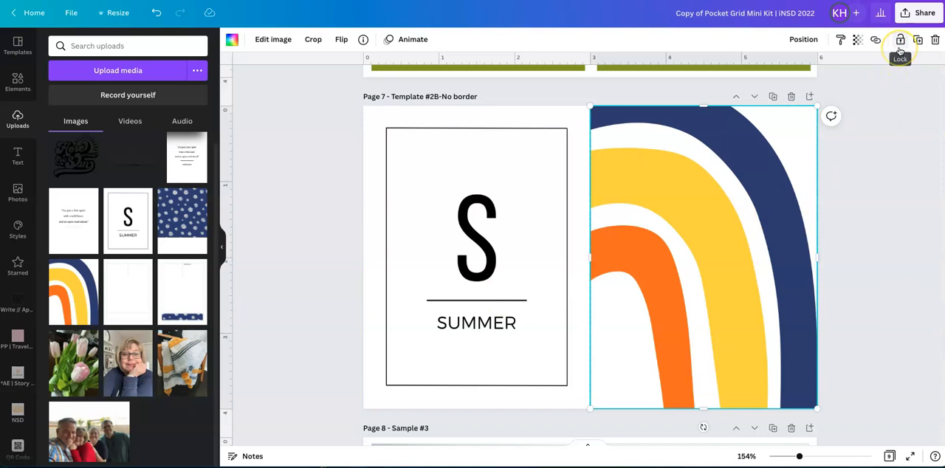
click(884, 211)
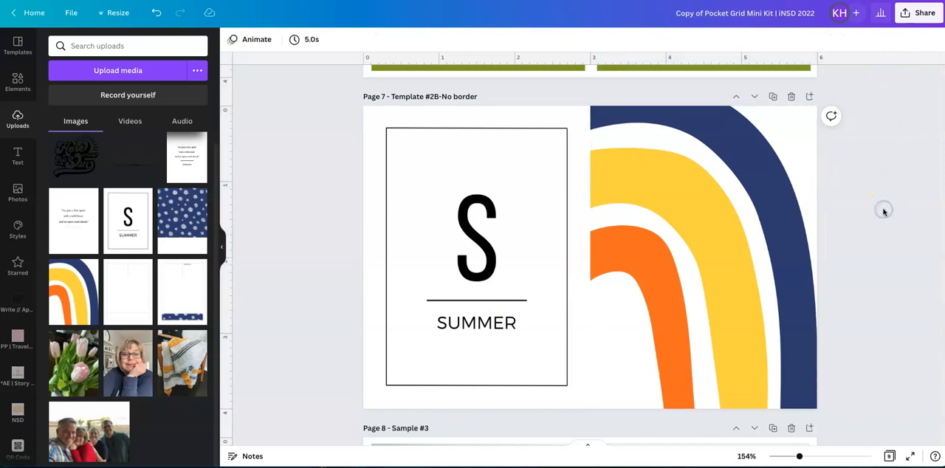
Review Sample #3, fill the large page 9 frame with the NSD folder's photo of three laughing women, and show the uploads again.
scroll(884, 212, down, 5)
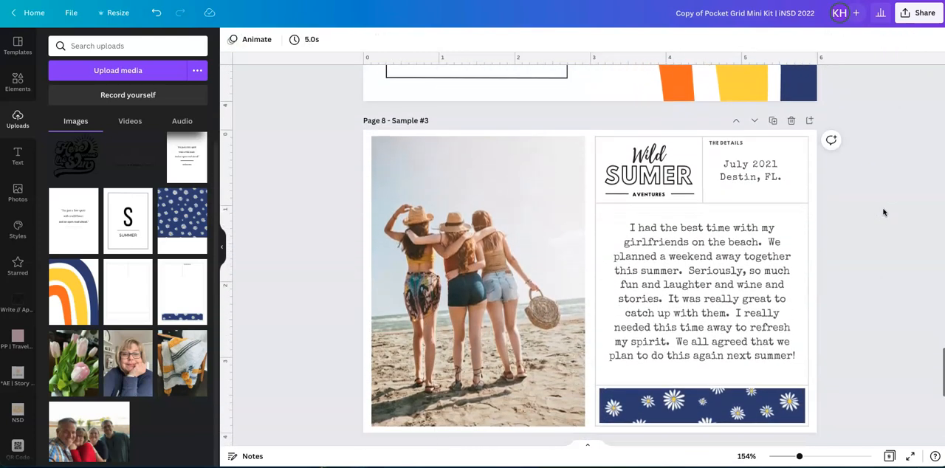
scroll(884, 212, down, 1)
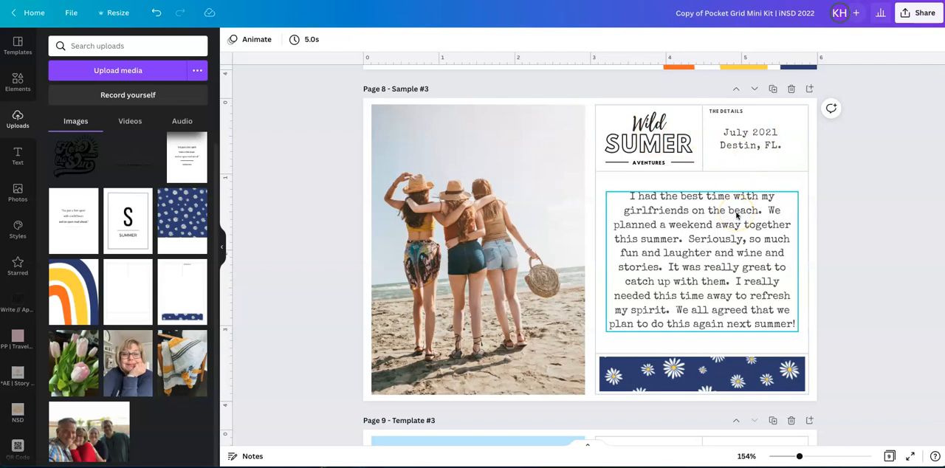
scroll(736, 215, down, 3)
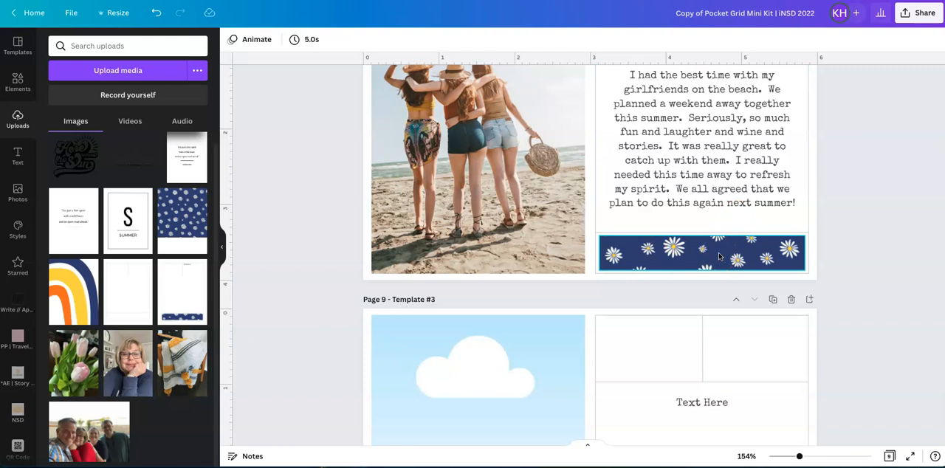
scroll(719, 257, down, 5)
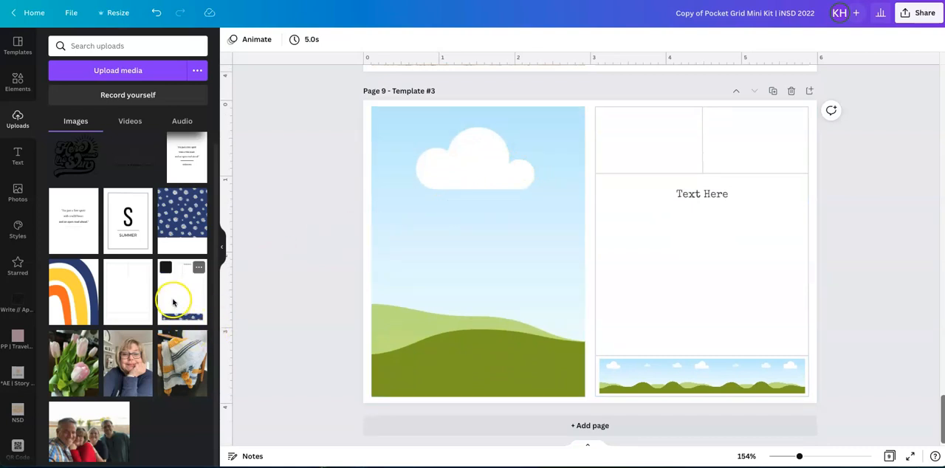
click(18, 409)
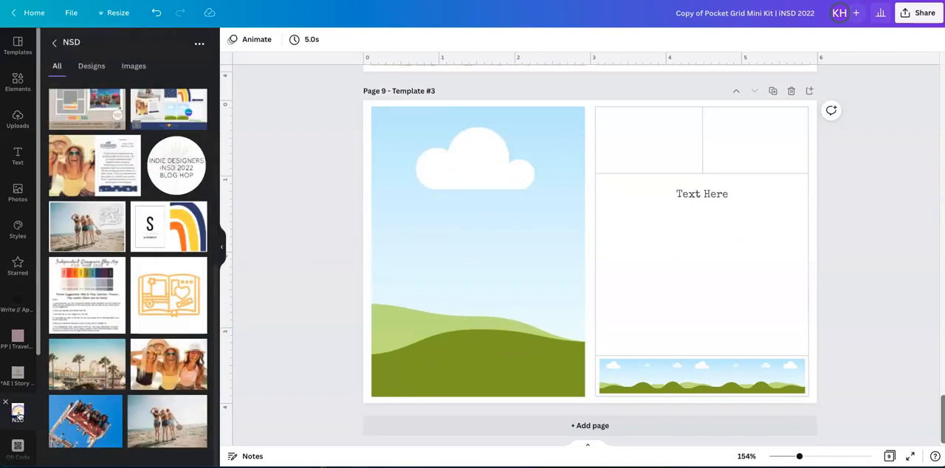
drag(168, 361, 474, 227)
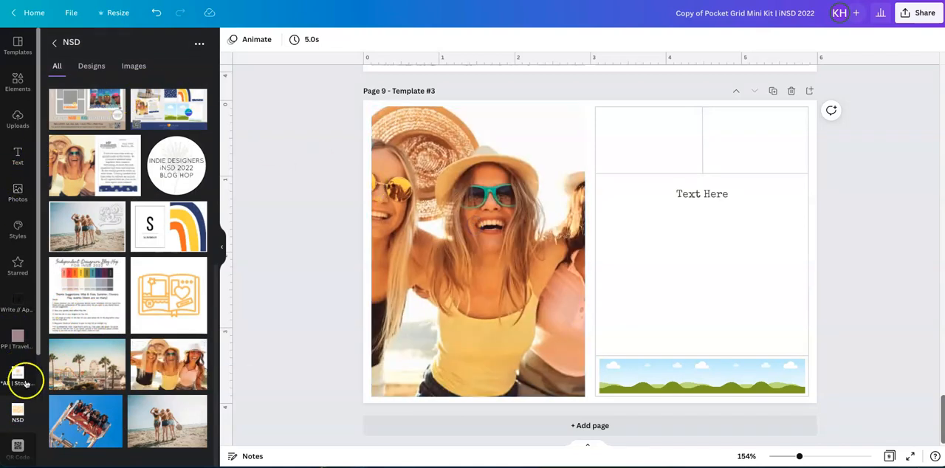
click(17, 120)
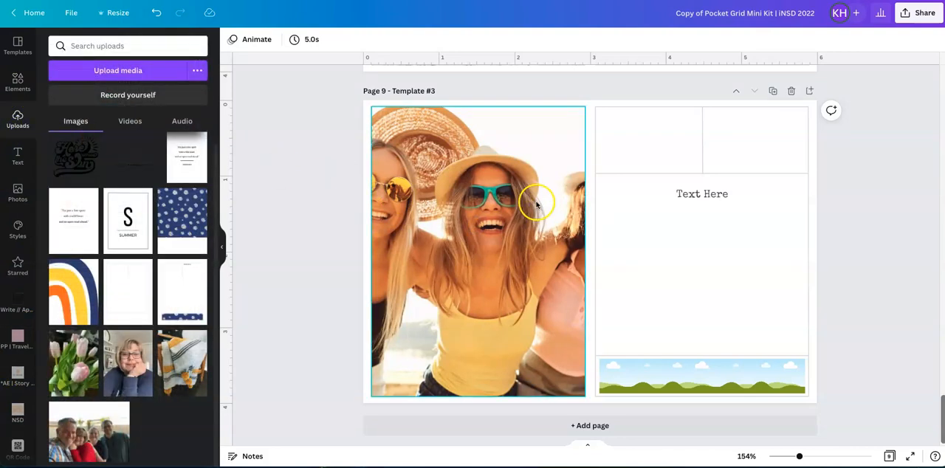
Reposition the photo inside its page 9 frame so the two women in yellow and black tops fill the crop.
click(465, 181)
double_click(581, 234)
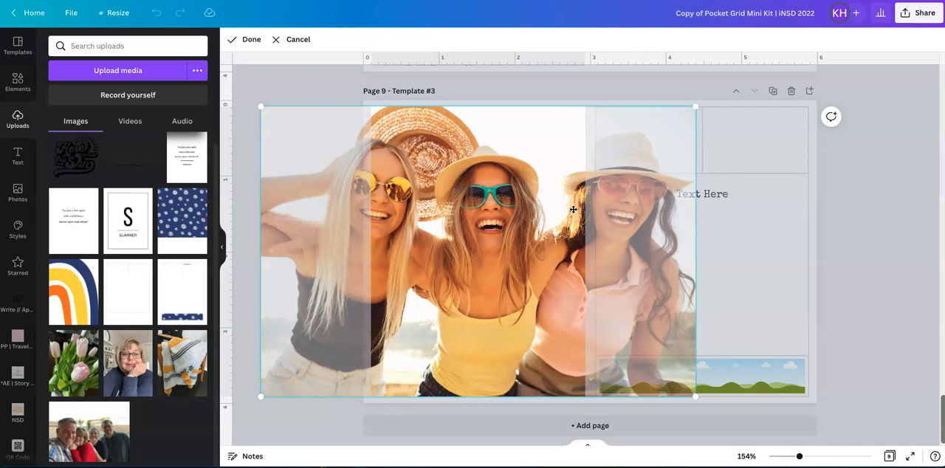
drag(559, 209, 580, 200)
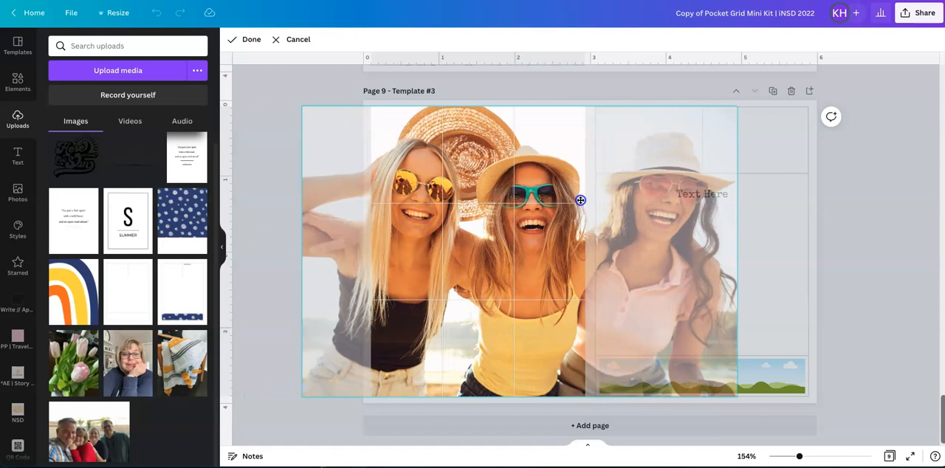
click(861, 200)
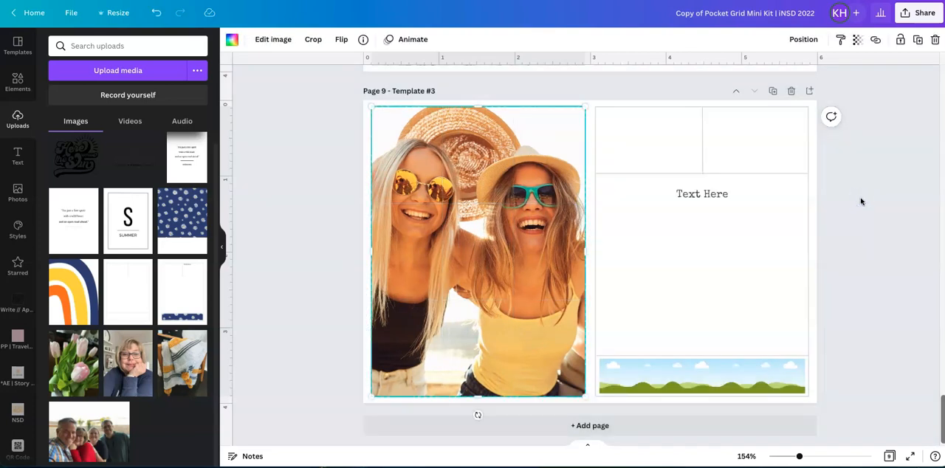
click(861, 199)
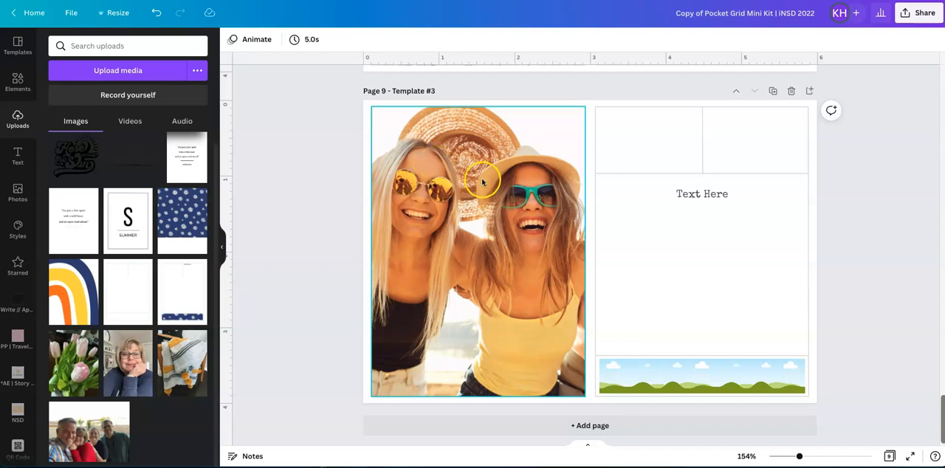
Add a body text box and place it below the Text Here placeholder on page 9's large journaling card.
click(700, 199)
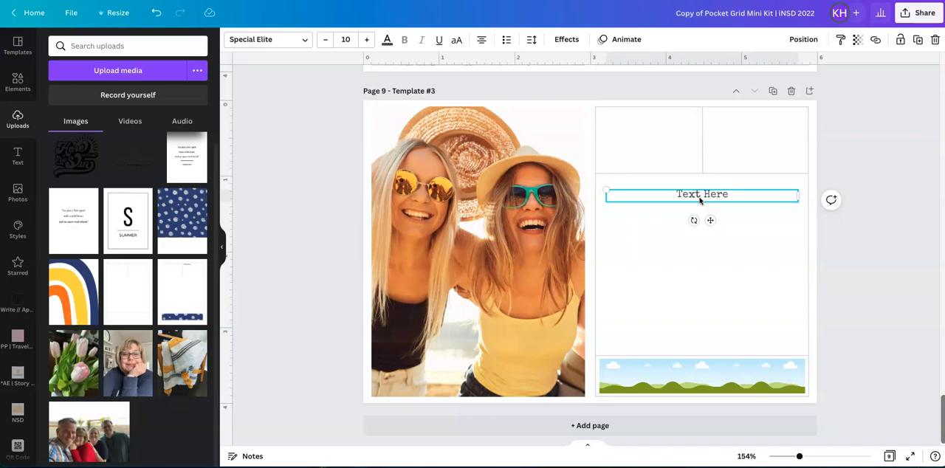
click(724, 285)
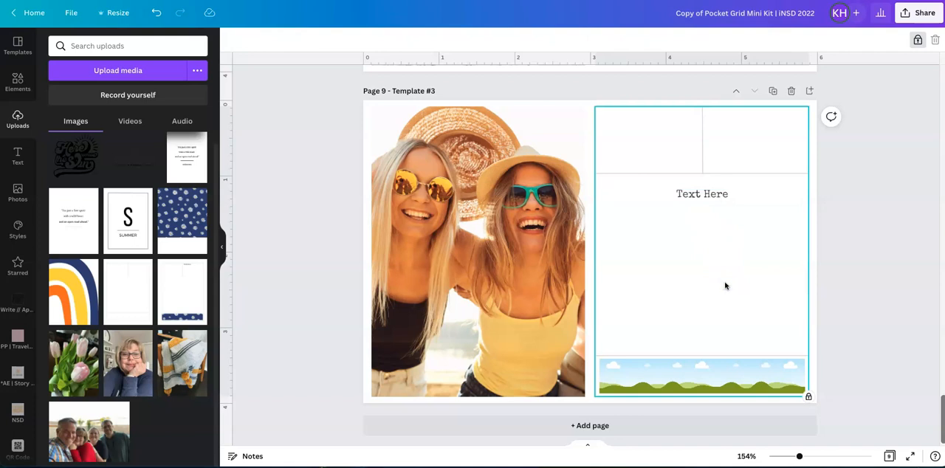
click(18, 157)
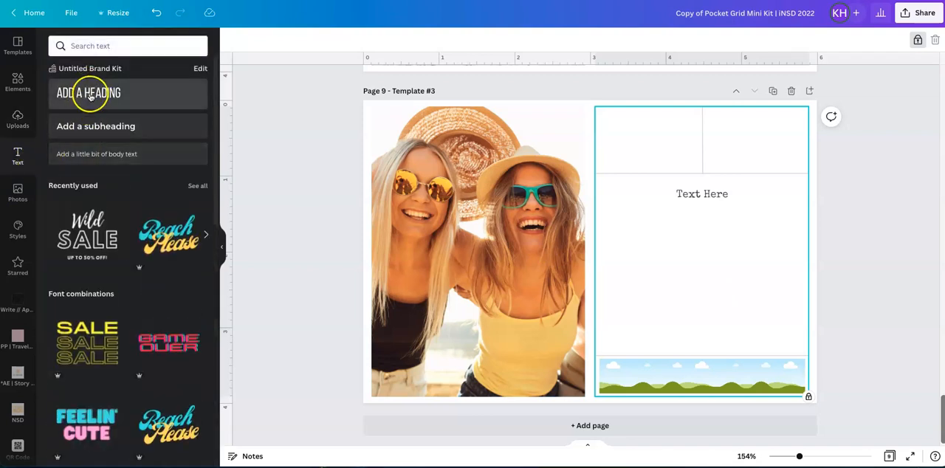
click(84, 147)
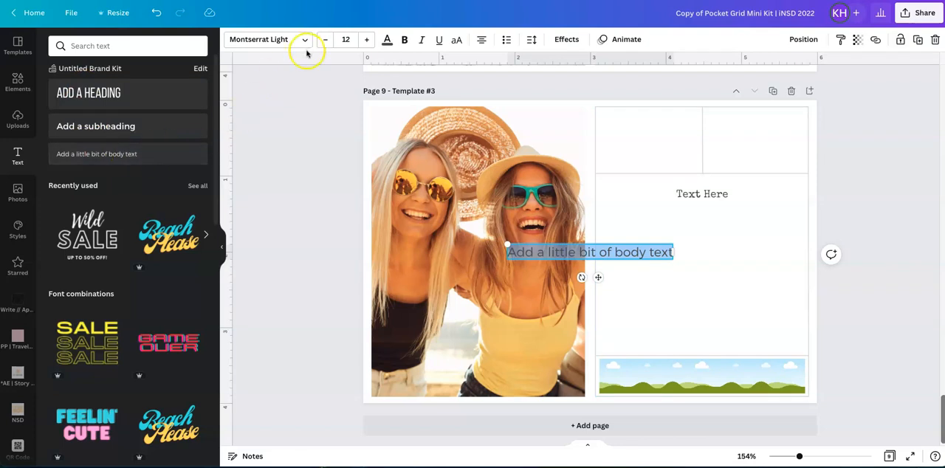
drag(599, 279, 710, 275)
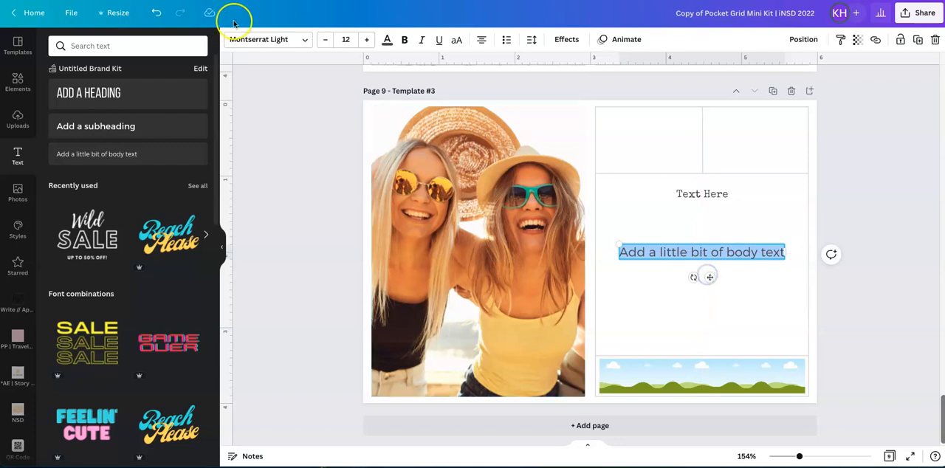
Search the fonts for "typewriter" and apply Special Elite to the new body text.
click(305, 39)
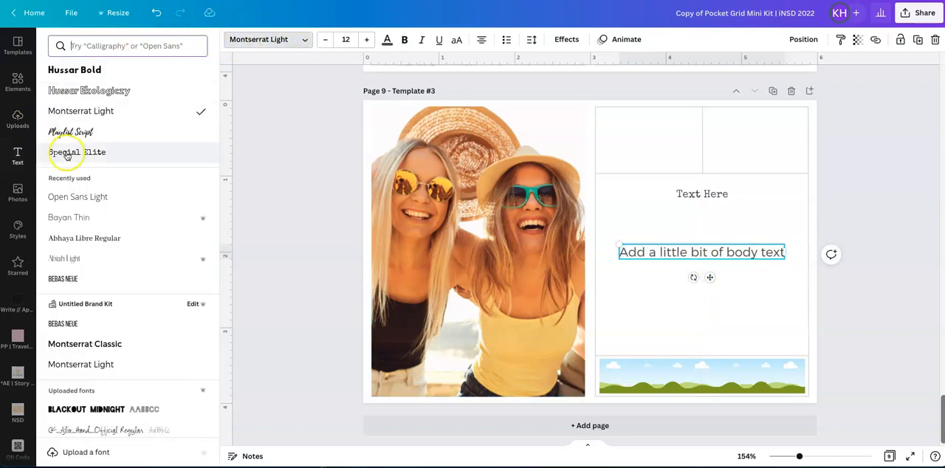
click(103, 48)
text(t)
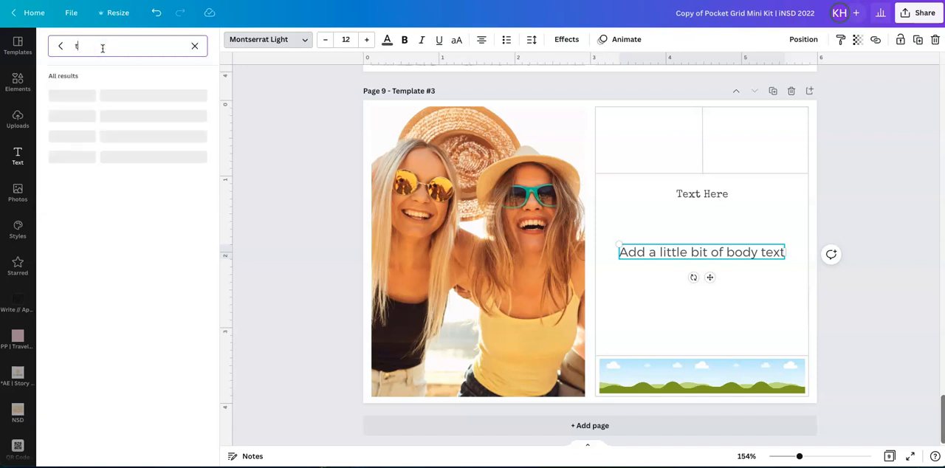
text(yp)
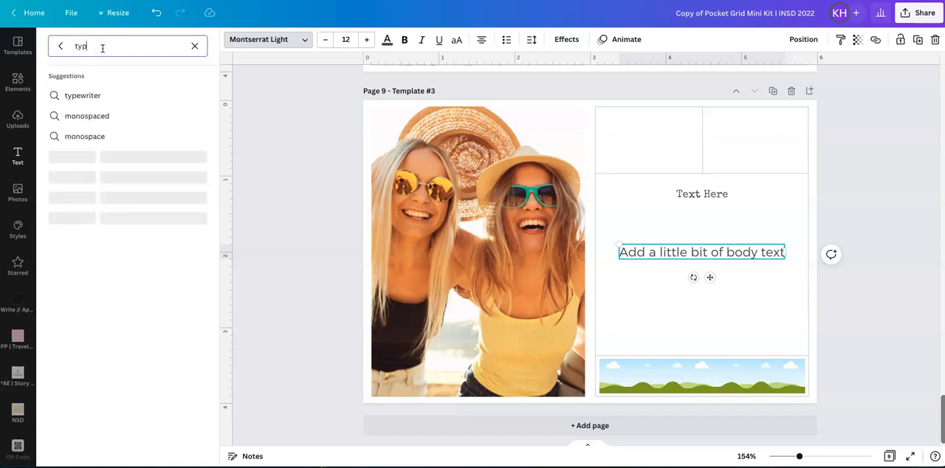
text(writer)
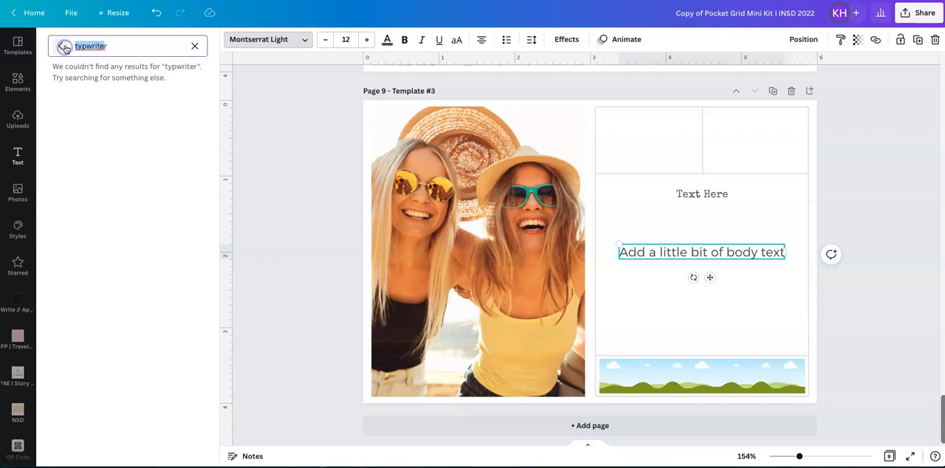
text(tyr)
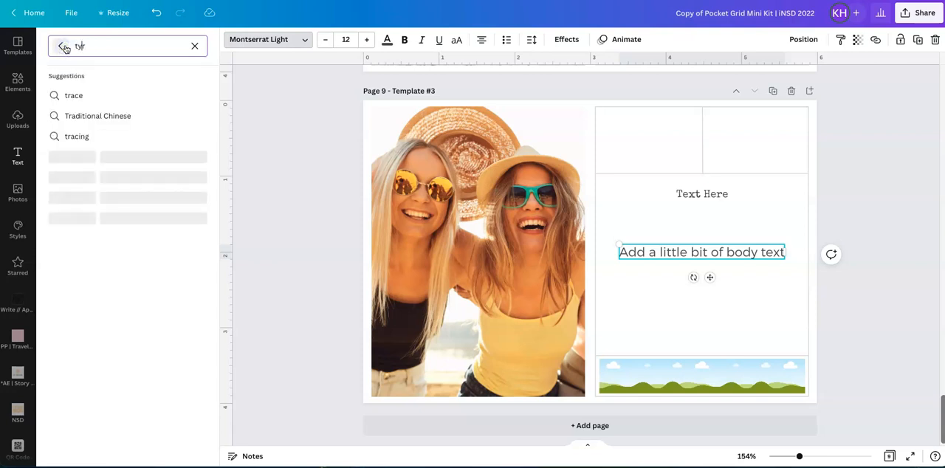
key(Left)
text(pewri)
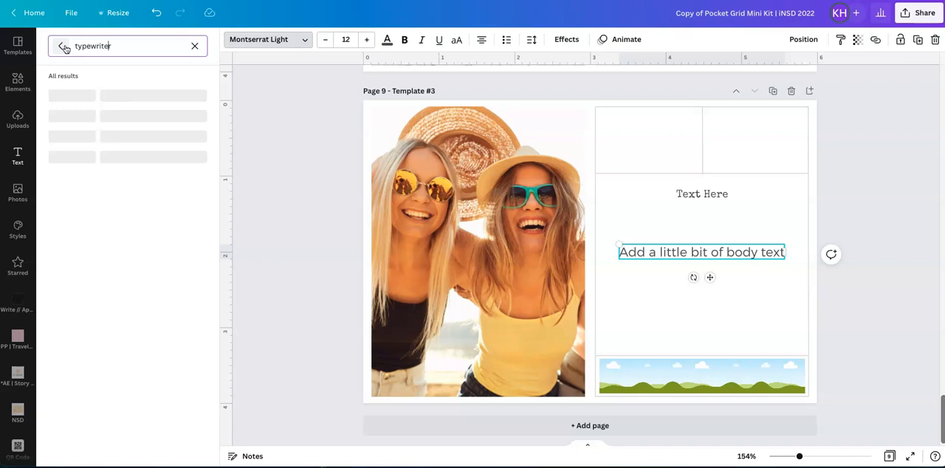
text(ter)
key(Delete)
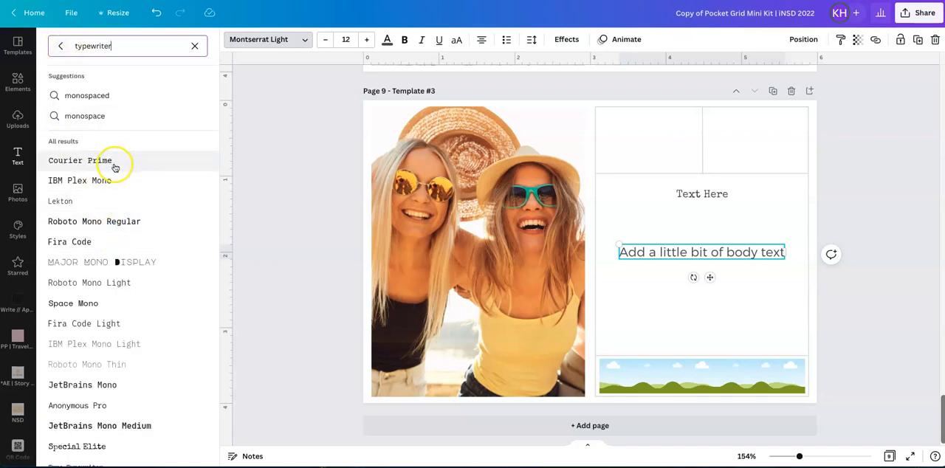
scroll(119, 256, down, 1)
scroll(120, 255, down, 5)
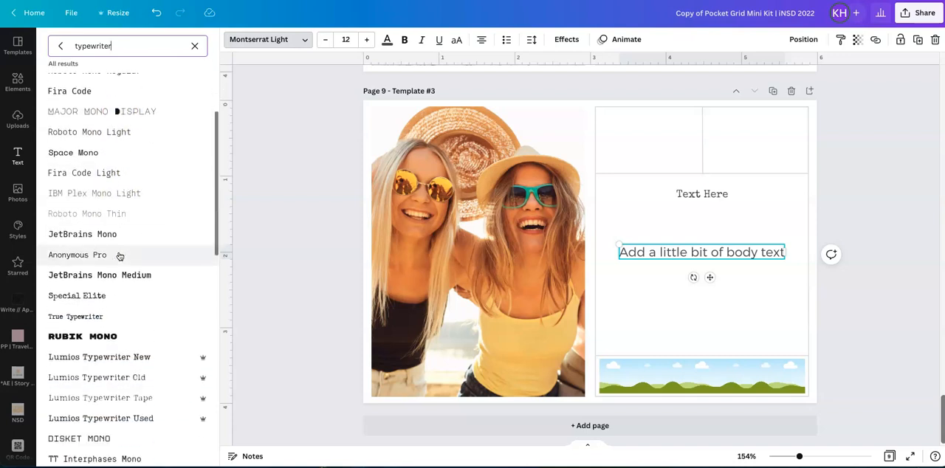
scroll(120, 255, down, 1)
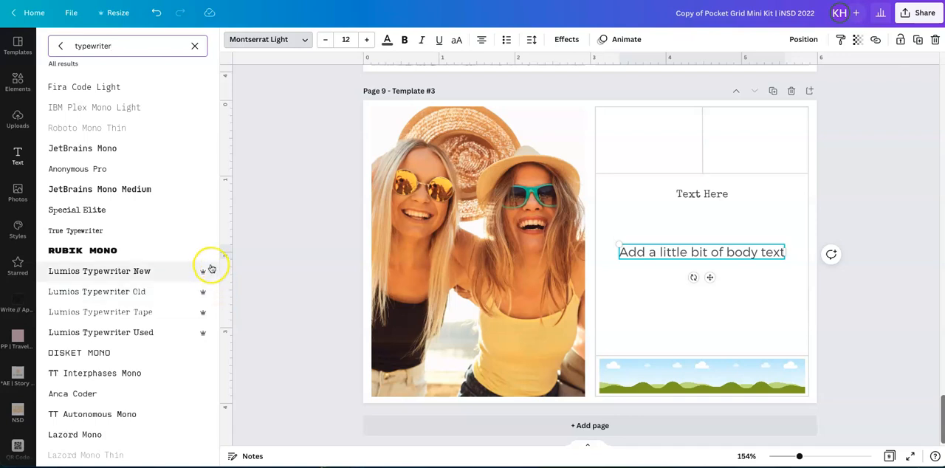
click(121, 212)
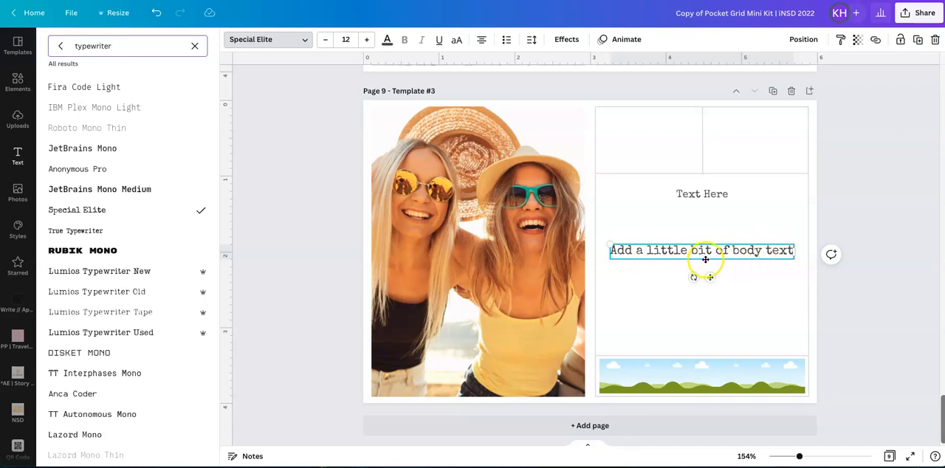
Reduce the body text size to 9 and move the text up to just beneath the Text Here placeholder.
click(324, 40)
click(323, 41)
click(323, 42)
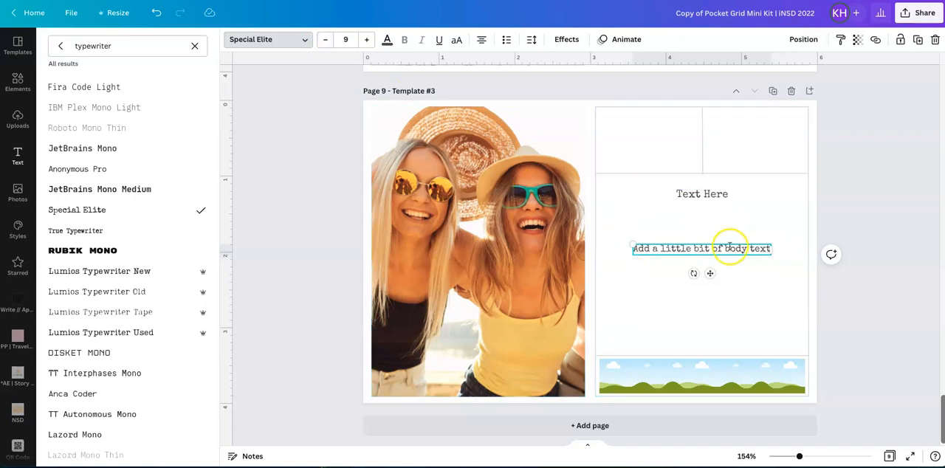
drag(711, 274, 710, 240)
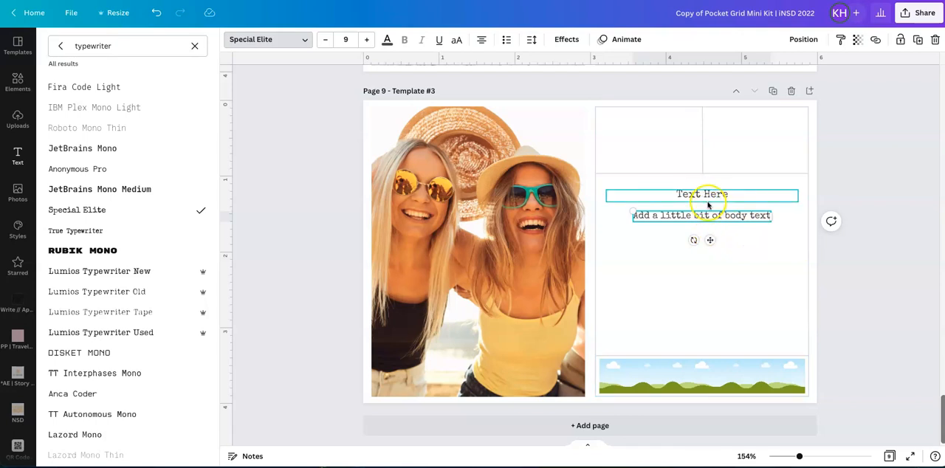
Move the body text into page 9's small upper-right pocket and narrow its box so it wraps onto two lines.
drag(711, 239, 789, 149)
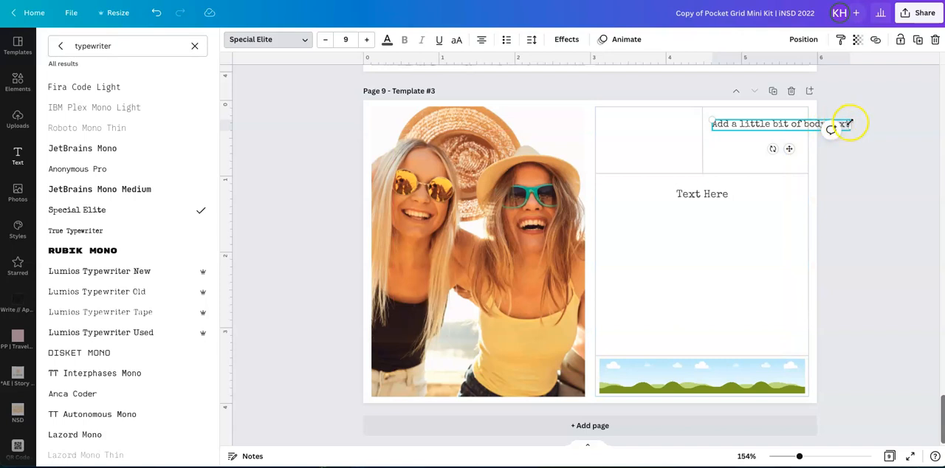
drag(850, 123, 802, 125)
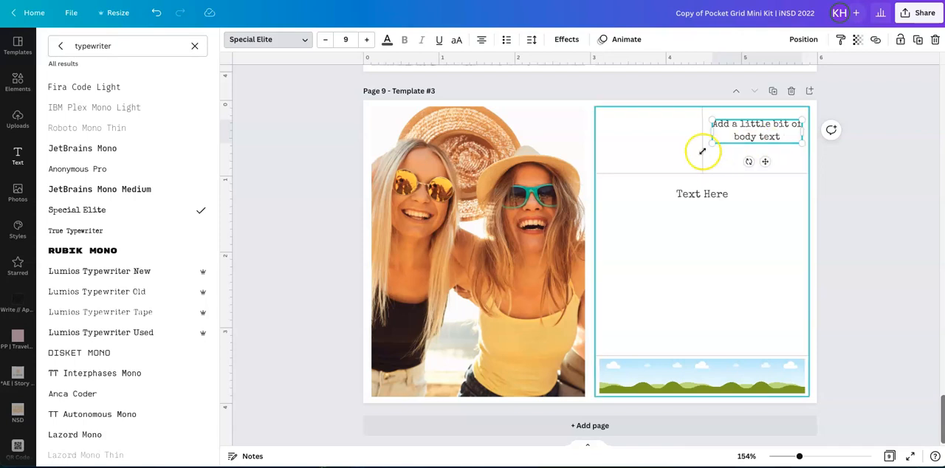
click(660, 145)
click(694, 250)
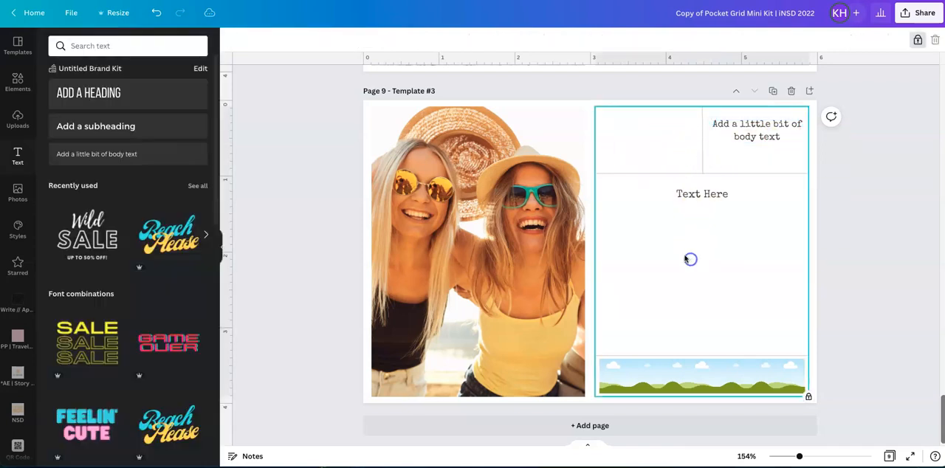
Add the uploaded Wild Summer Adventures stamp and size it to span the width of page 9's small upper-left pocket.
click(17, 118)
click(139, 158)
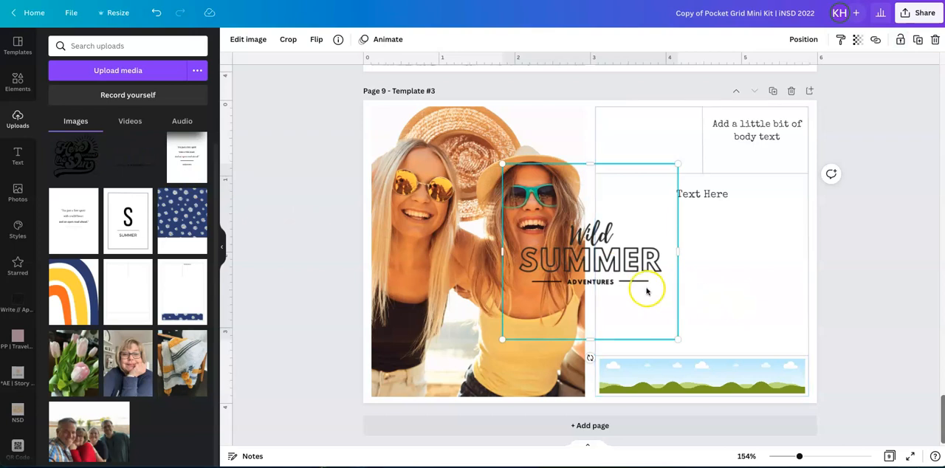
drag(503, 338, 605, 256)
drag(627, 223, 640, 152)
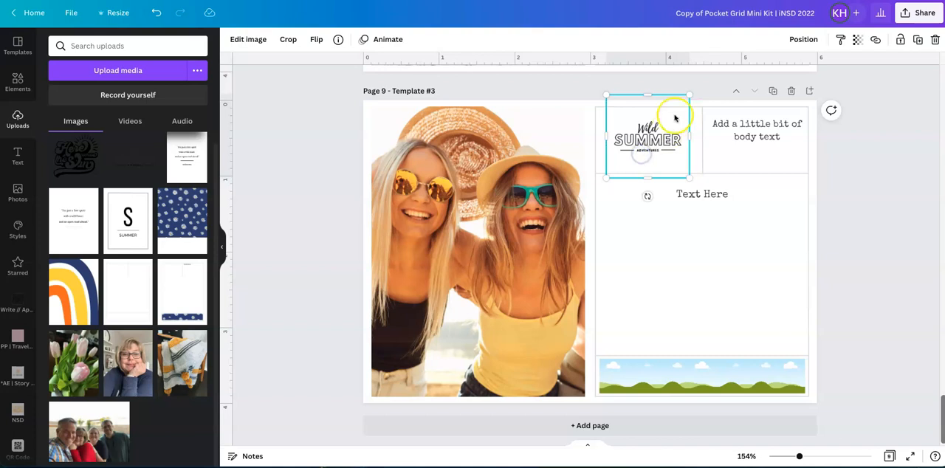
drag(687, 93, 702, 82)
drag(608, 175, 595, 190)
drag(640, 152, 640, 153)
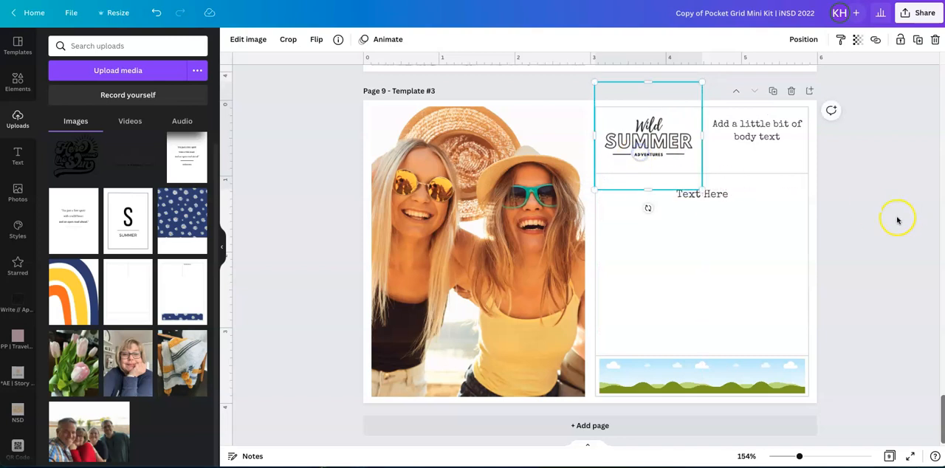
click(853, 219)
click(669, 154)
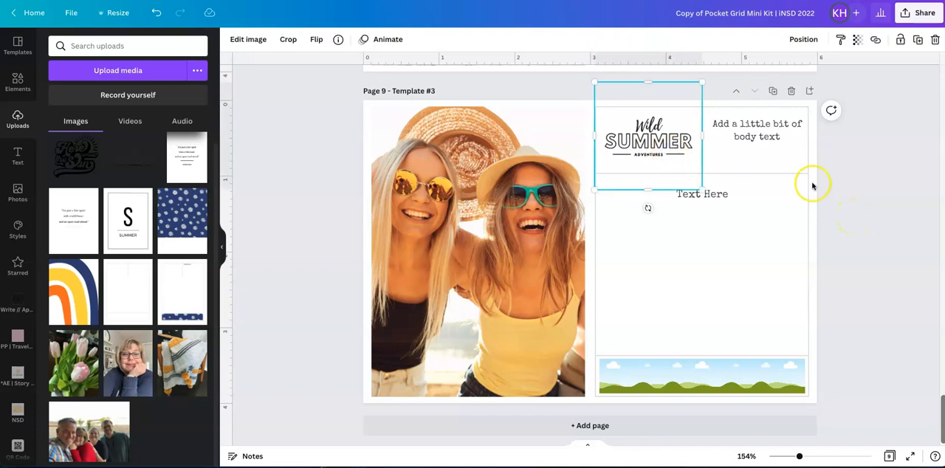
click(842, 192)
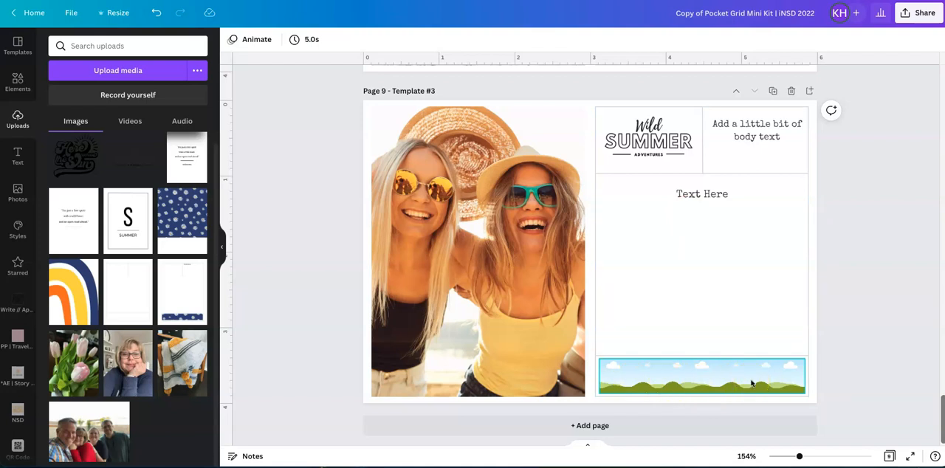
Fill the narrow landscape frame at the bottom of page 9's right card with the uploaded navy daisy card.
click(186, 221)
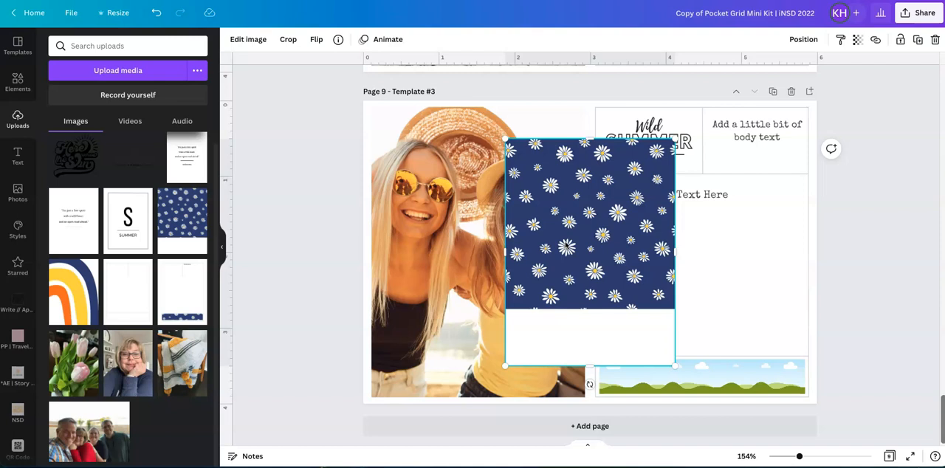
key(Delete)
drag(185, 221, 402, 302)
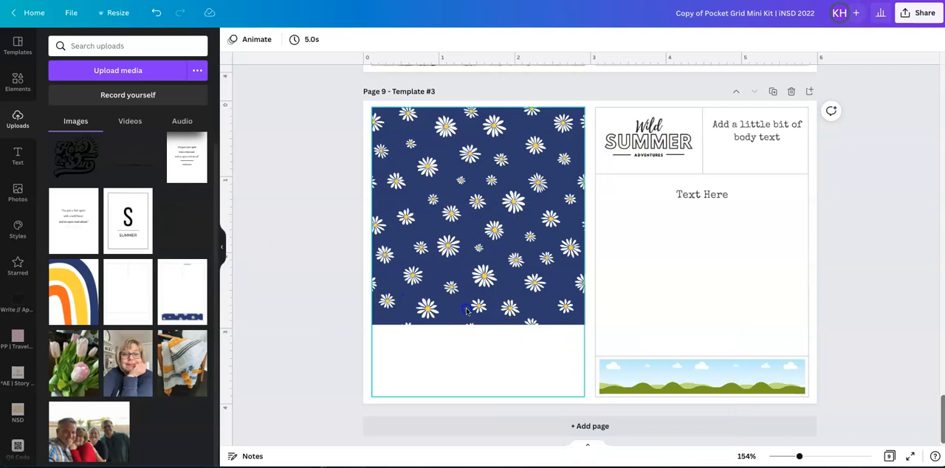
drag(520, 326, 682, 372)
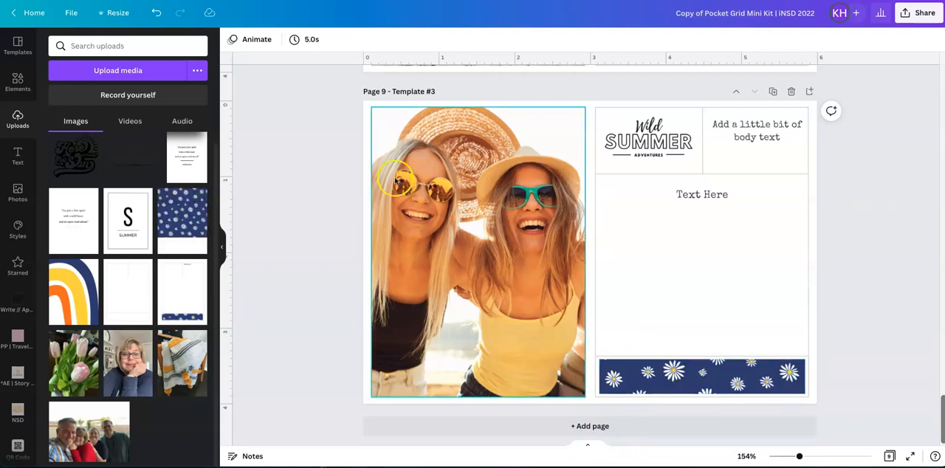
click(461, 162)
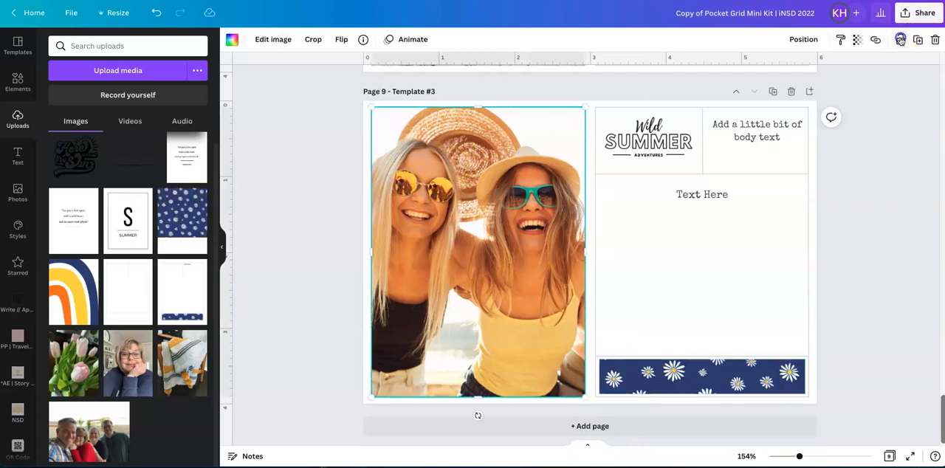
click(923, 377)
click(673, 274)
click(692, 371)
click(697, 374)
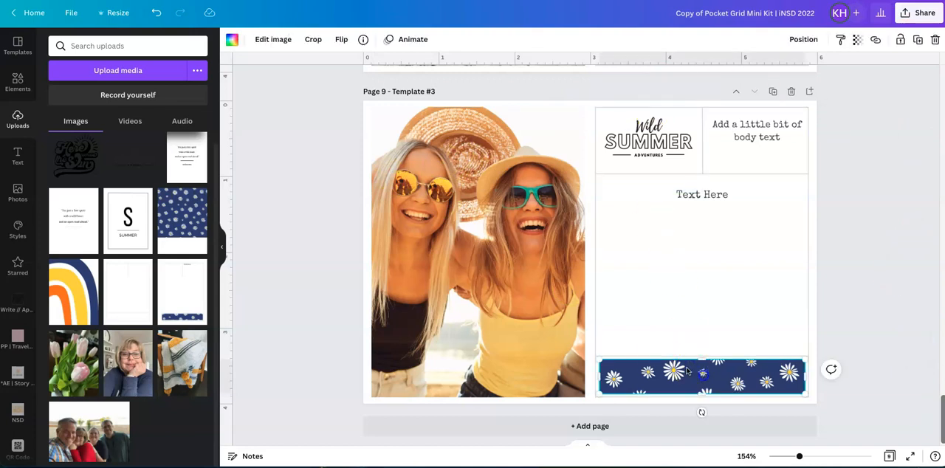
drag(183, 221, 450, 235)
key(Delete)
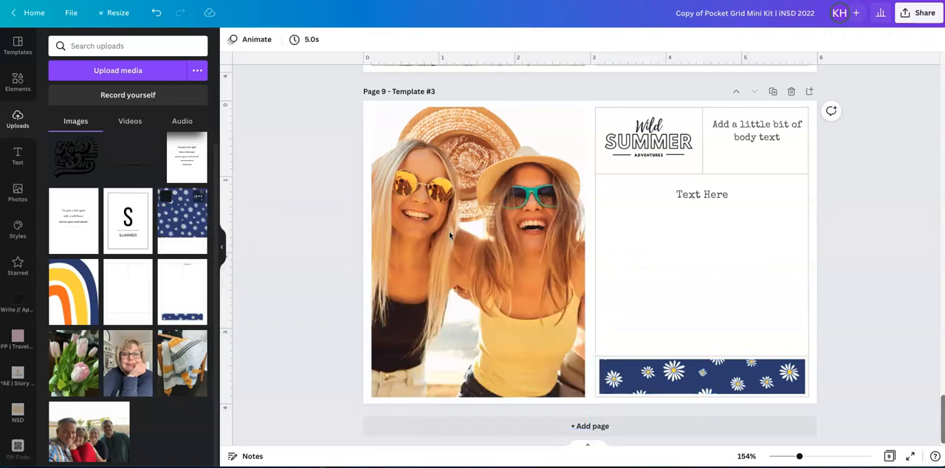
click(723, 382)
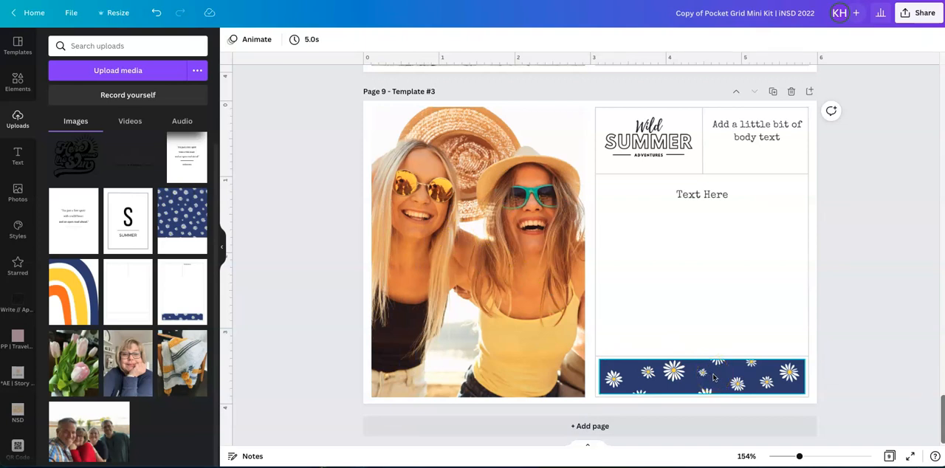
click(401, 285)
Shift the daisy pattern upward inside the narrow bottom frame so its crop shows only navy daisies.
drag(183, 220, 709, 393)
double_click(707, 375)
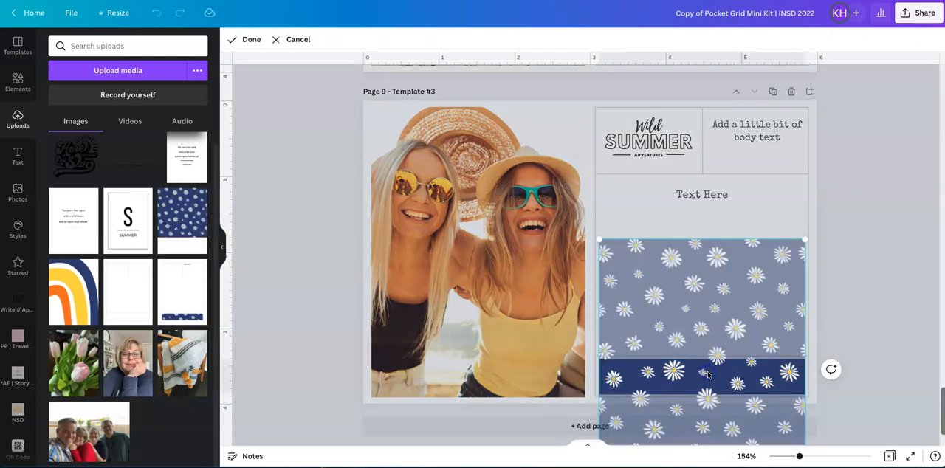
mouse_move(708, 373)
mouse_down()
mouse_move(707, 441)
mouse_move(707, 367)
mouse_move(707, 375)
mouse_up()
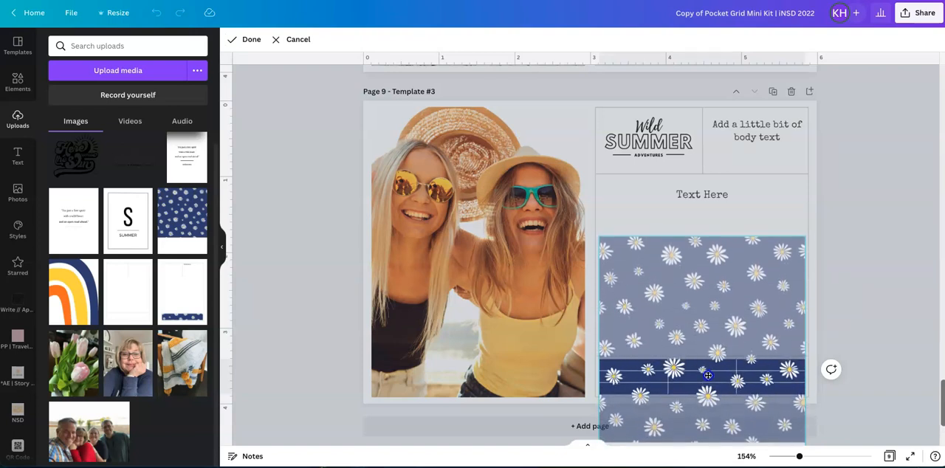
mouse_move(708, 375)
mouse_down()
mouse_move(711, 415)
mouse_move(708, 366)
mouse_up()
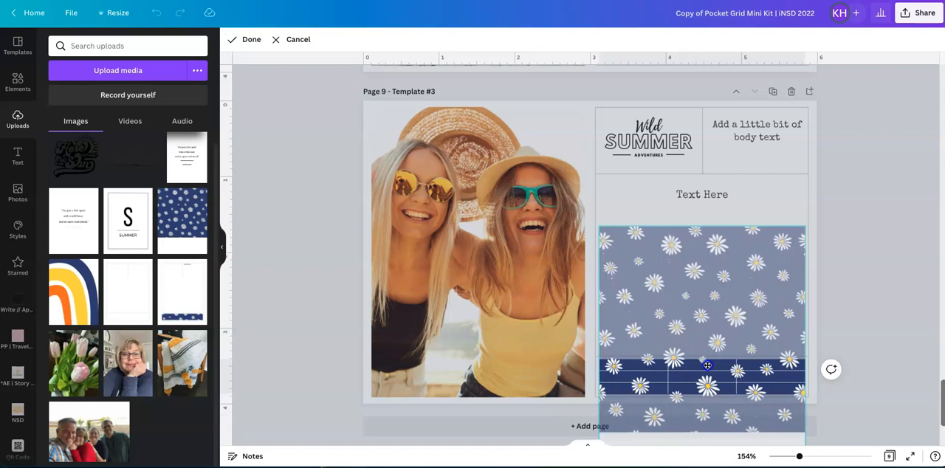
click(838, 318)
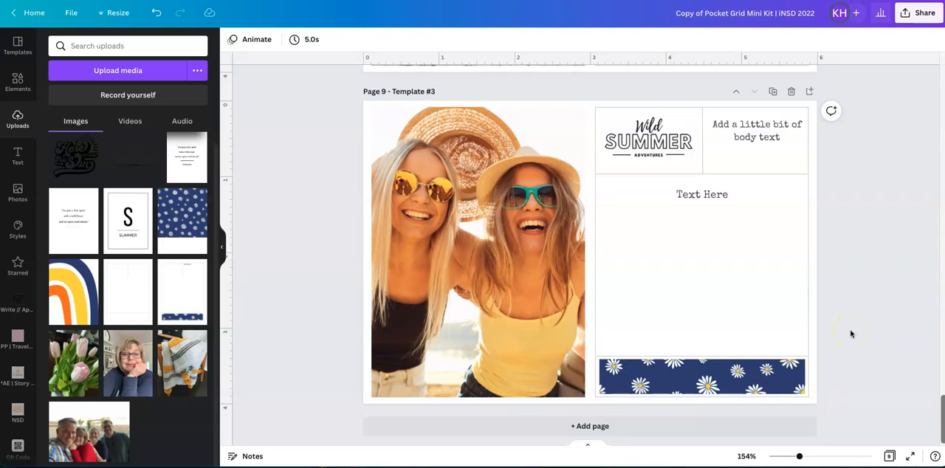
Reorder the pages so that Template #2A-with border directly follows Template #1A-with border.
click(889, 456)
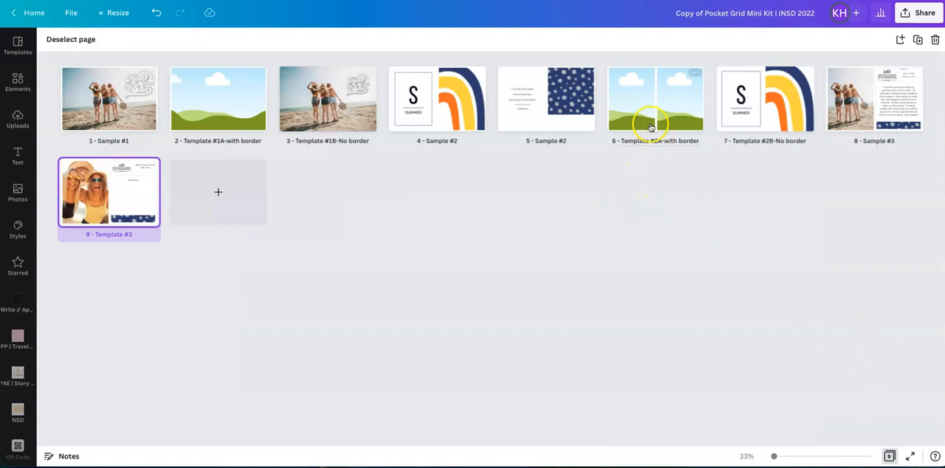
mouse_move(270, 106)
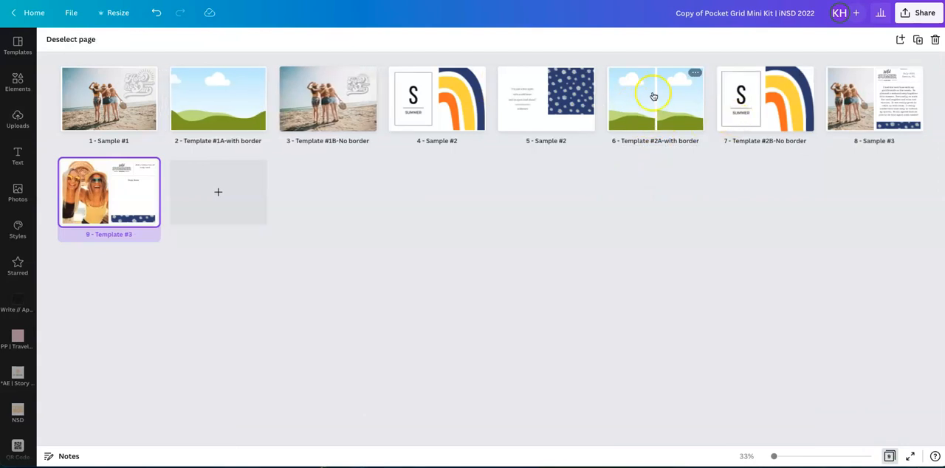
drag(657, 94, 265, 98)
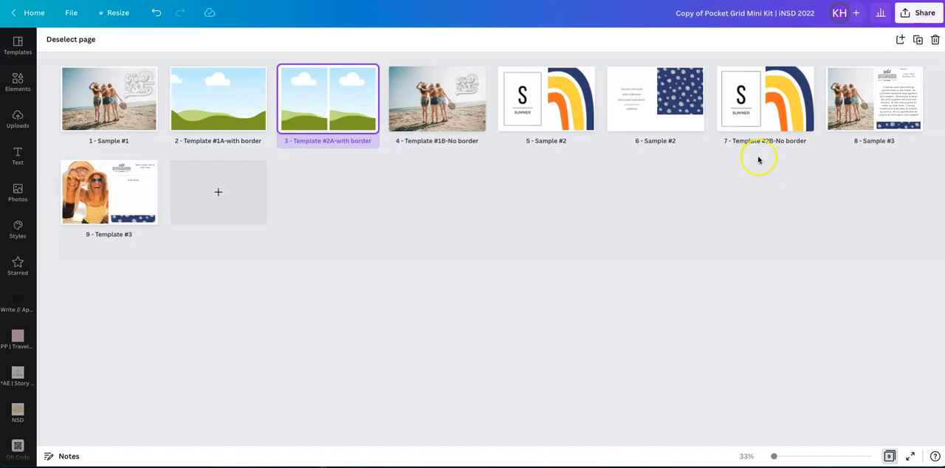
mouse_move(803, 83)
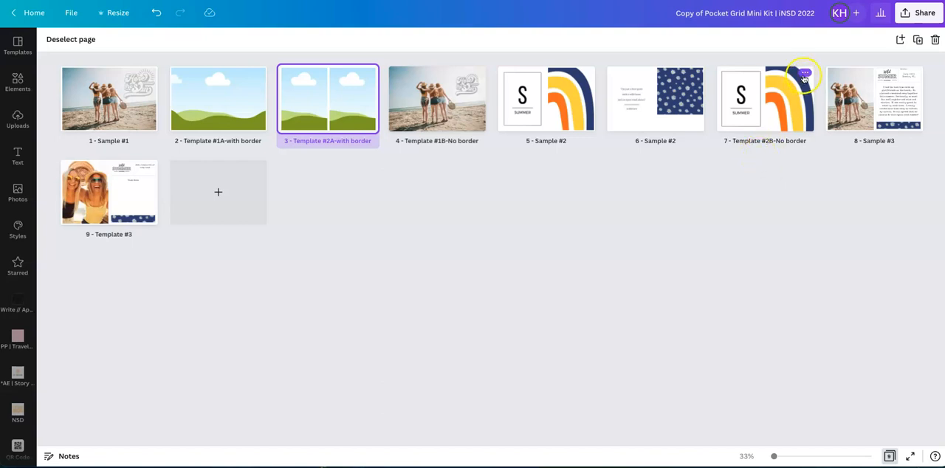
click(889, 456)
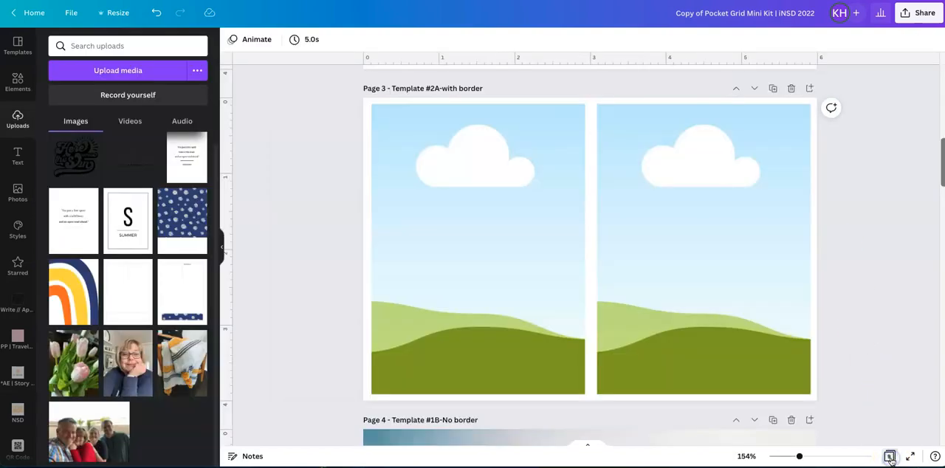
Duplicate the Template #2B-No border page that holds the Summer and rainbow cards.
scroll(869, 273, down, 10)
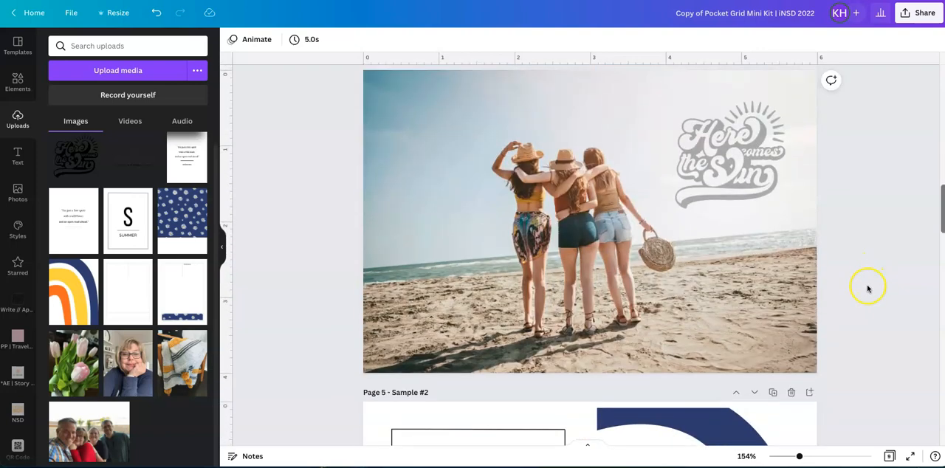
scroll(852, 344, down, 10)
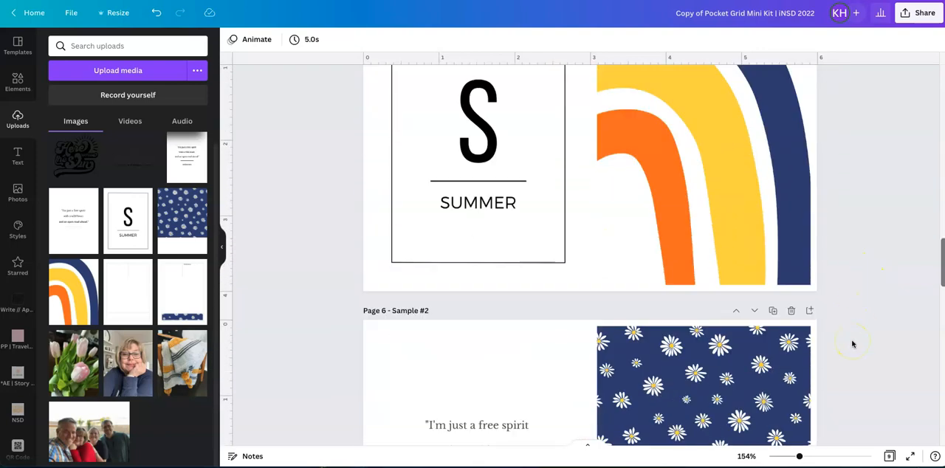
scroll(852, 344, down, 1)
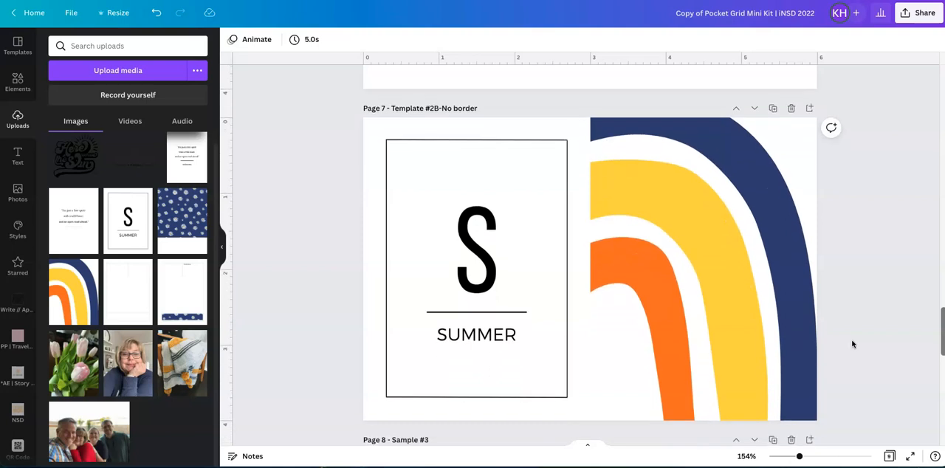
click(773, 109)
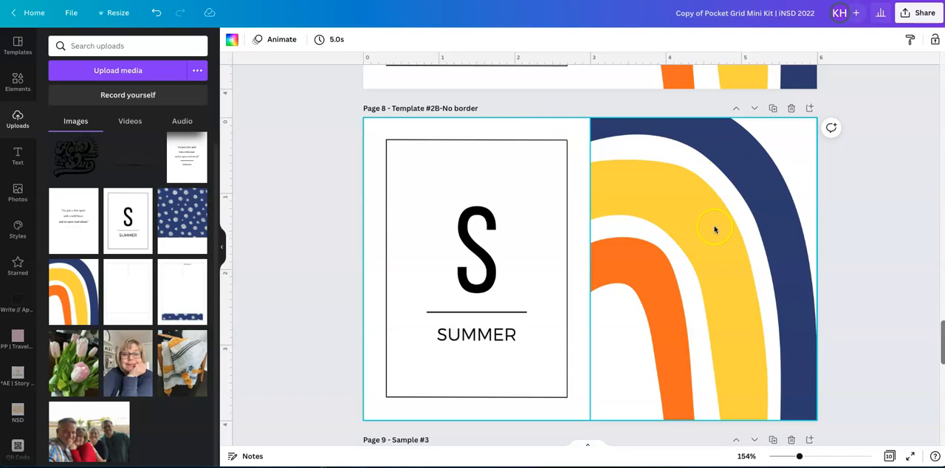
scroll(715, 230, up, 3)
scroll(715, 229, down, 3)
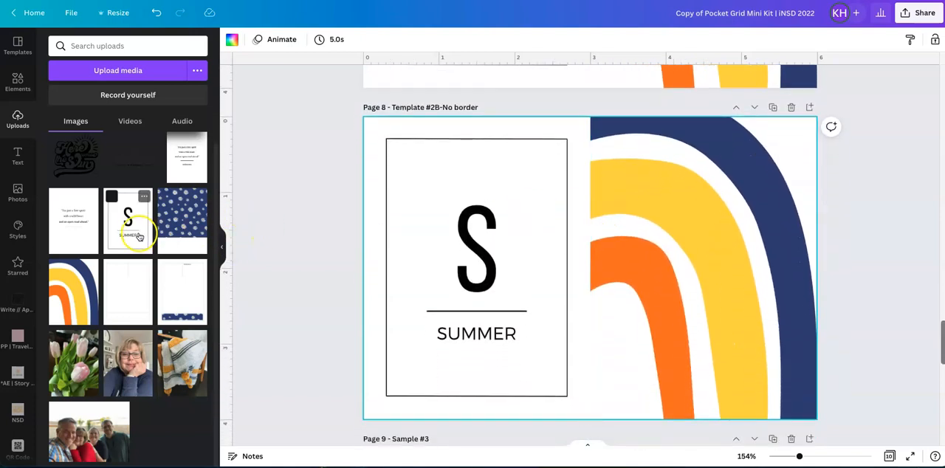
On the duplicated page 8, fill the left frame with the uploaded free spirit quote card and the right frame with the navy daisy card.
drag(73, 220, 480, 243)
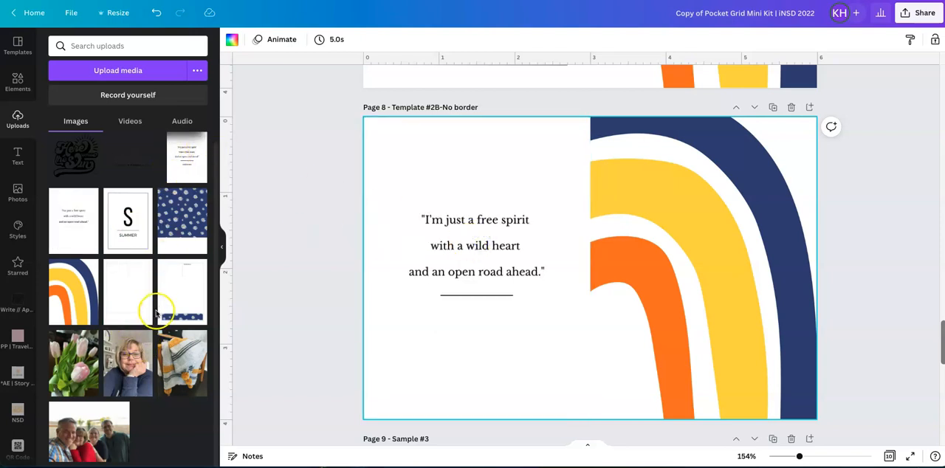
drag(182, 219, 614, 222)
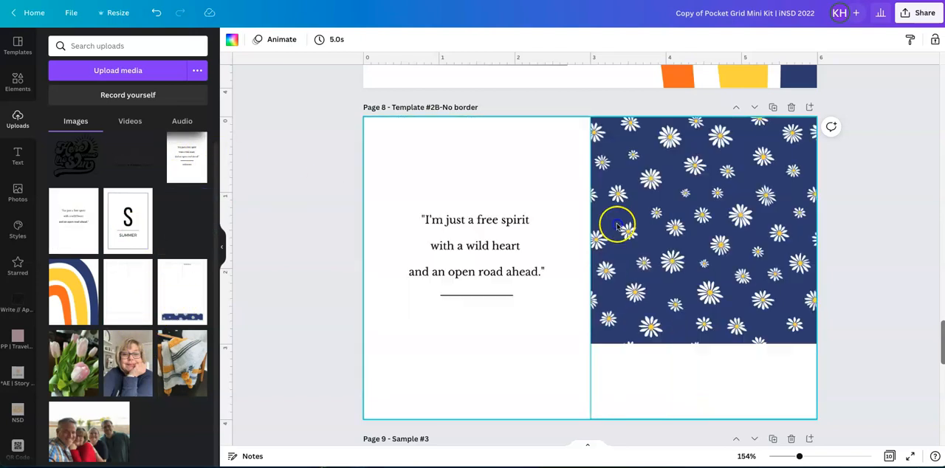
click(860, 239)
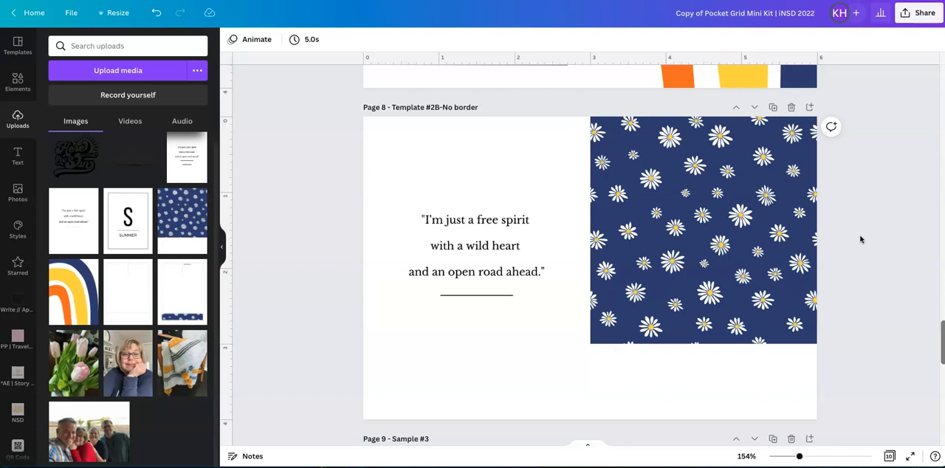
Rename the design as "My first design".
scroll(860, 238, down, 1)
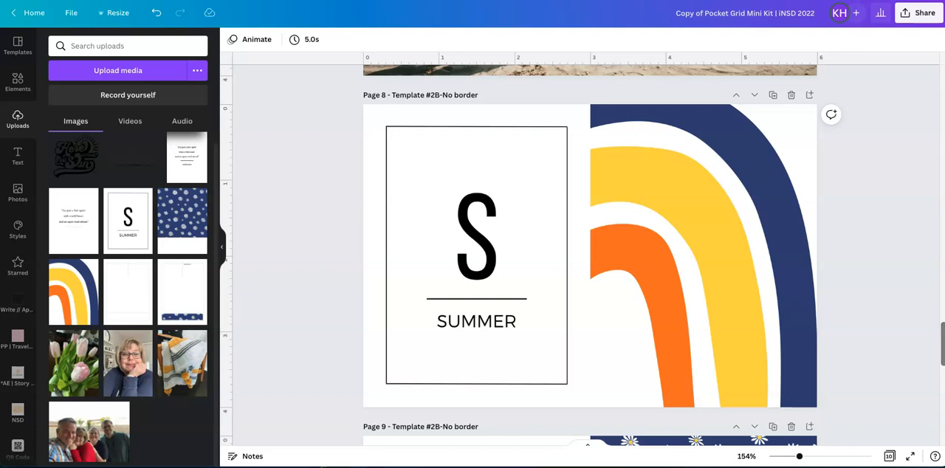
click(740, 21)
click(684, 20)
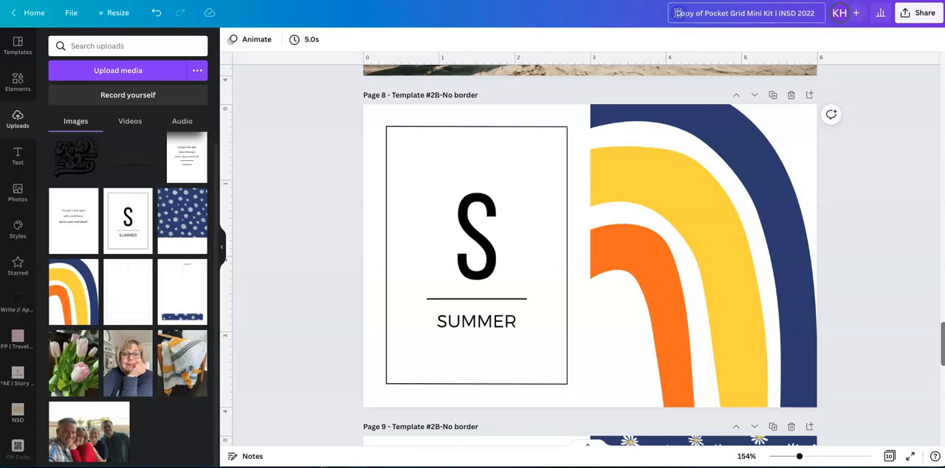
drag(676, 13, 792, 12)
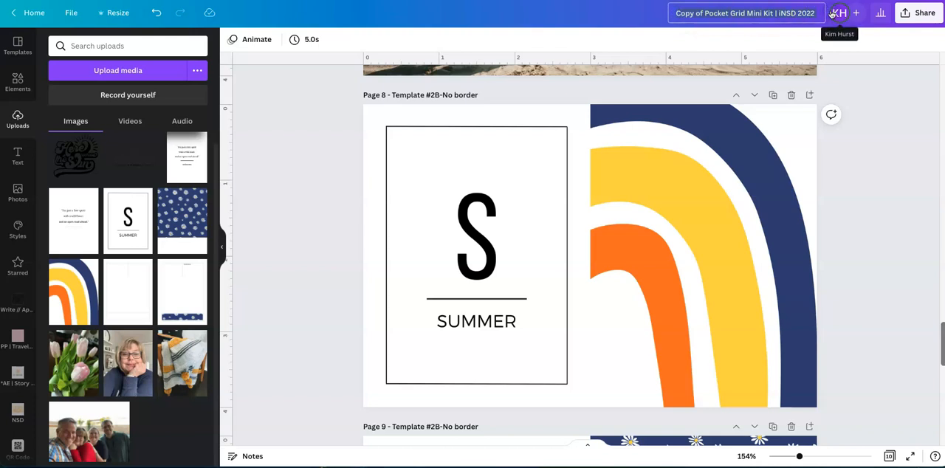
text(My first)
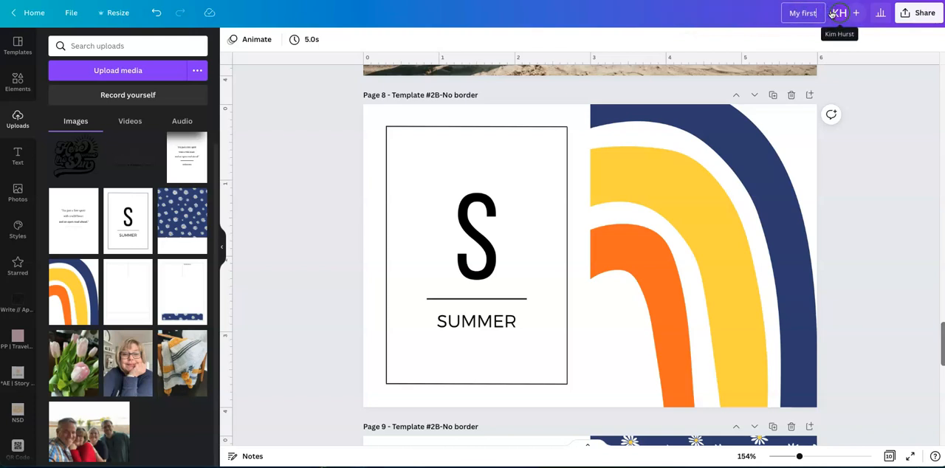
text( design)
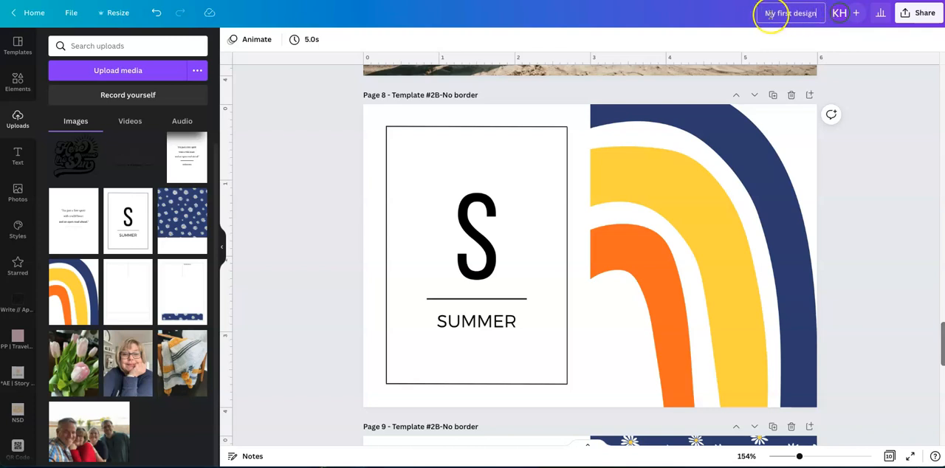
Rename the design as "Try me demo".
click(815, 12)
text(Try me o)
text(emo)
click(857, 85)
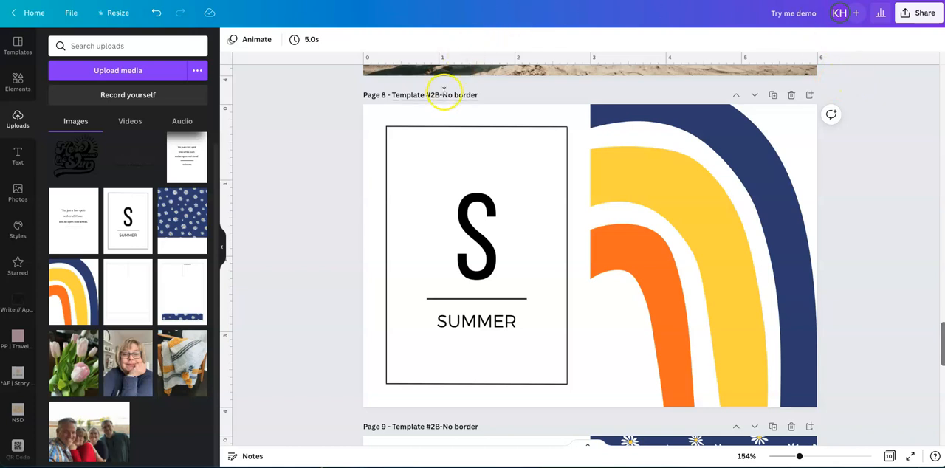
Review the titles of the last template pages and check the order of all pages in the overview.
click(393, 95)
scroll(398, 110, down, 4)
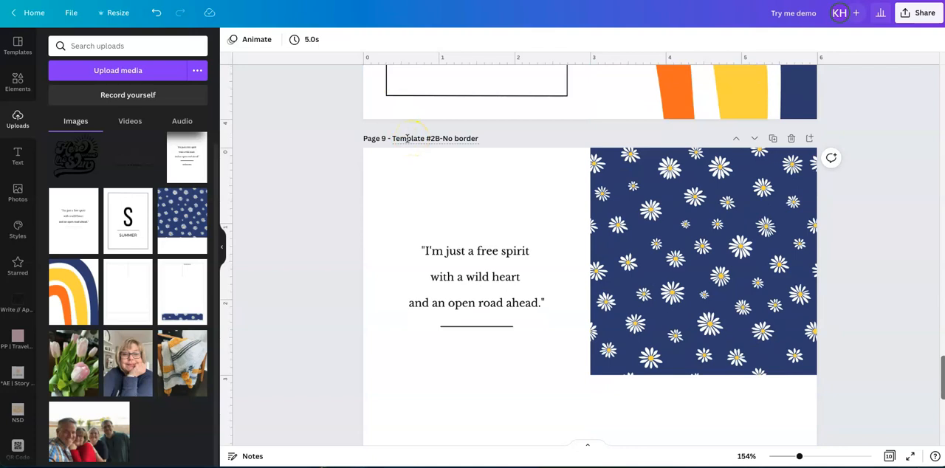
scroll(407, 138, down, 5)
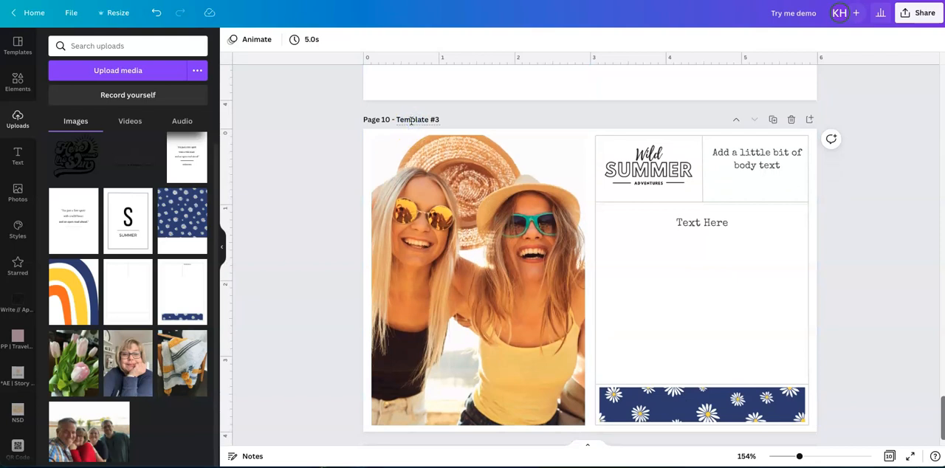
click(855, 242)
scroll(855, 242, up, 5)
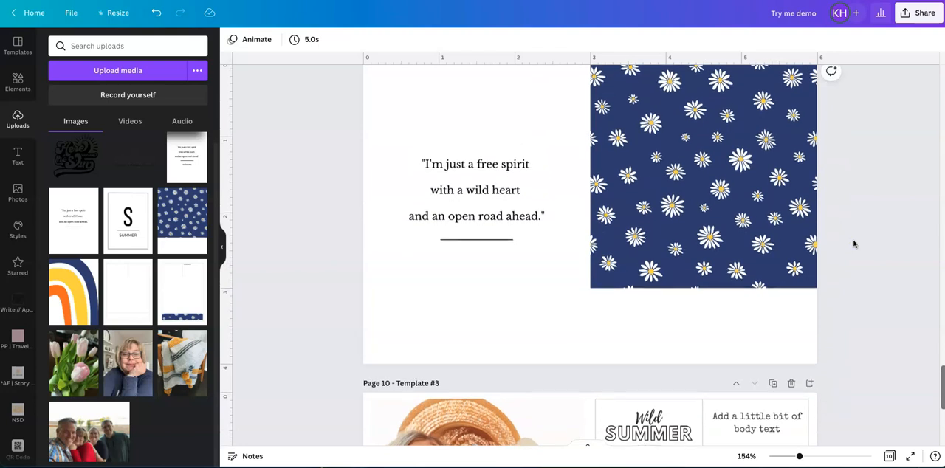
click(890, 458)
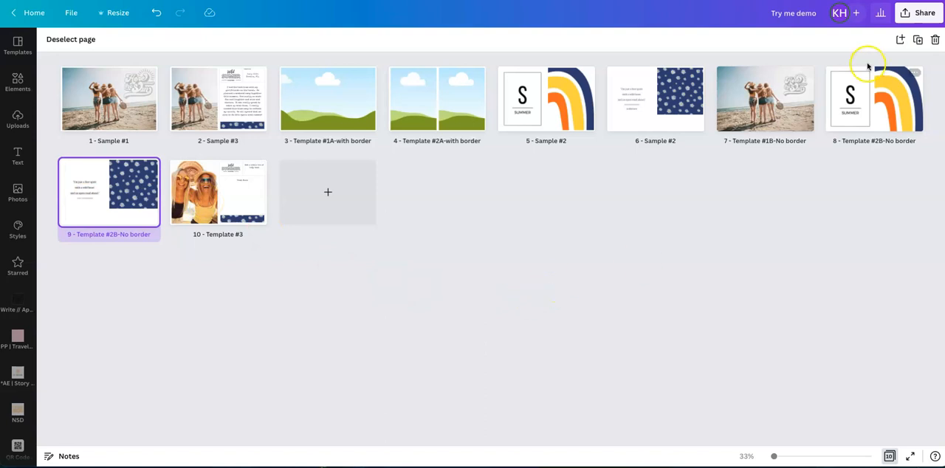
click(891, 457)
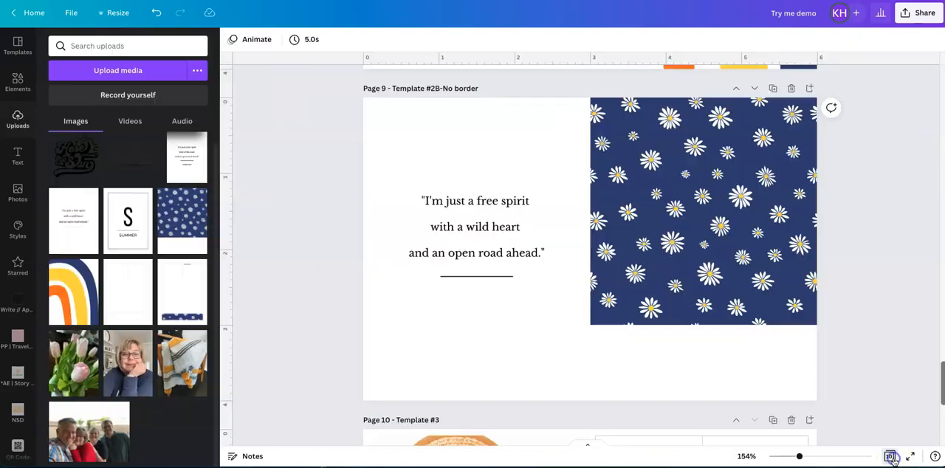
Open the design's download settings and look through the available file types, keeping PNG.
click(923, 14)
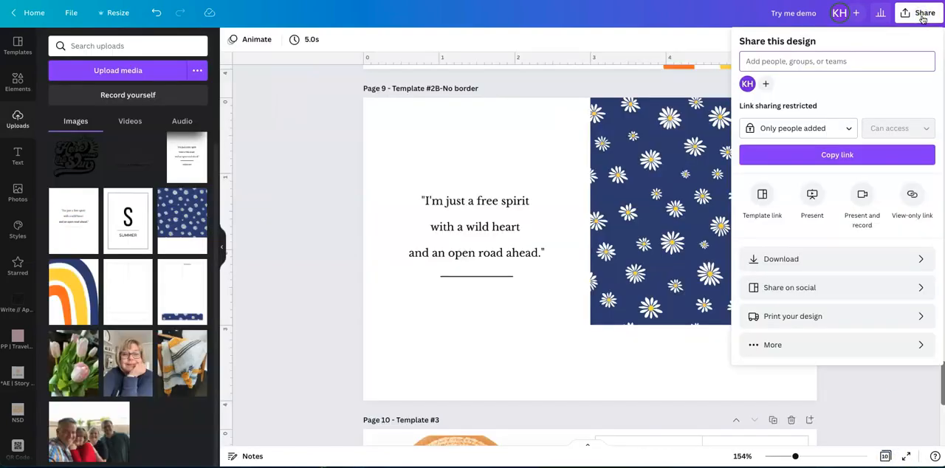
click(920, 263)
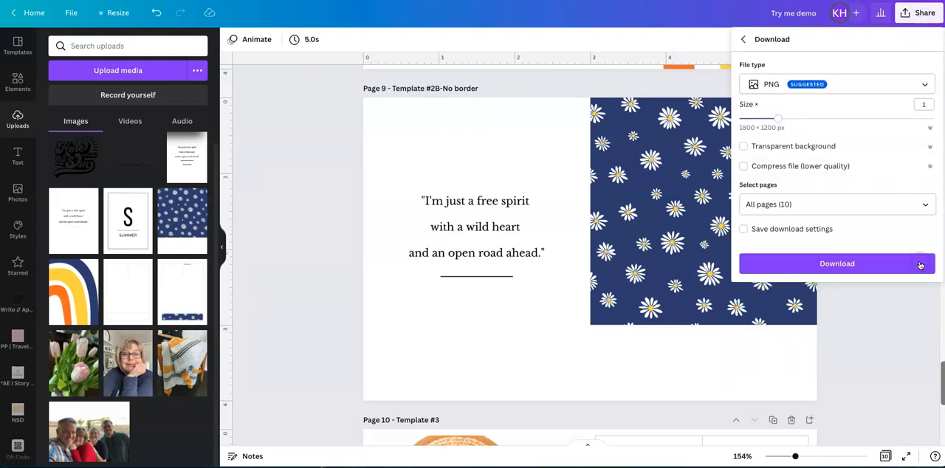
click(924, 85)
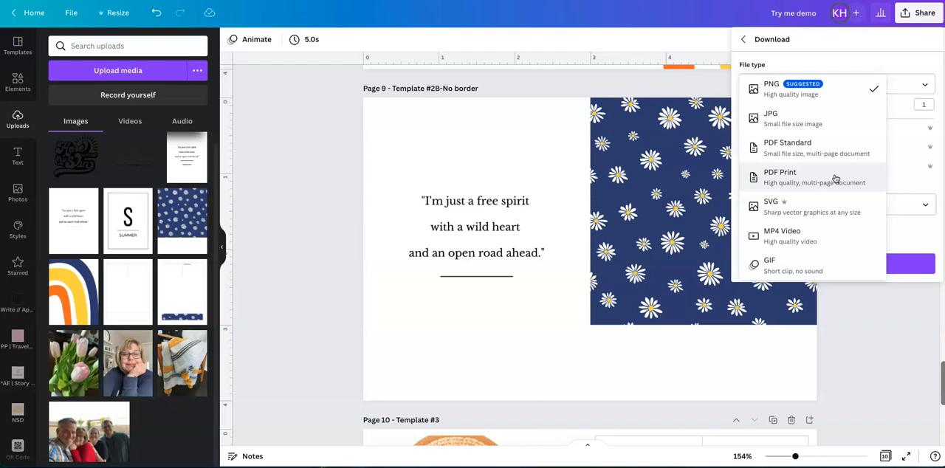
click(868, 307)
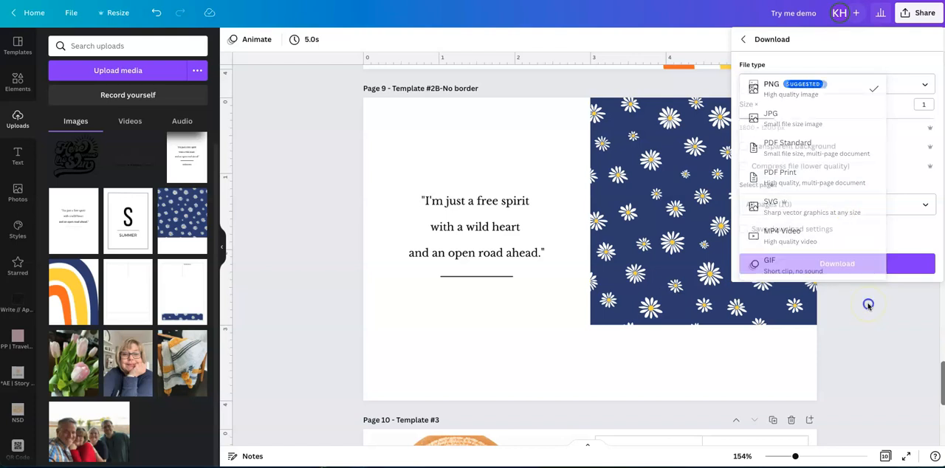
Limit the download to pages 7 through 10, the no-border templates #1B and #2B and Template #3.
click(924, 205)
scroll(898, 255, down, 2)
scroll(891, 263, down, 3)
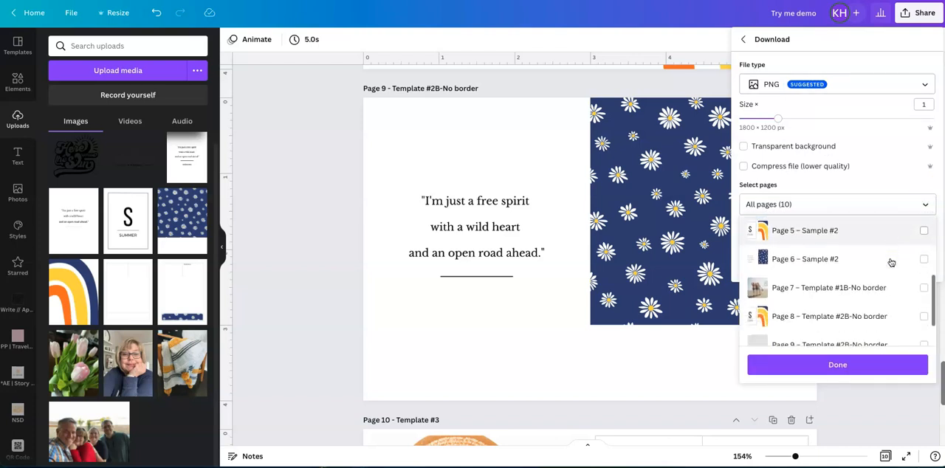
click(897, 290)
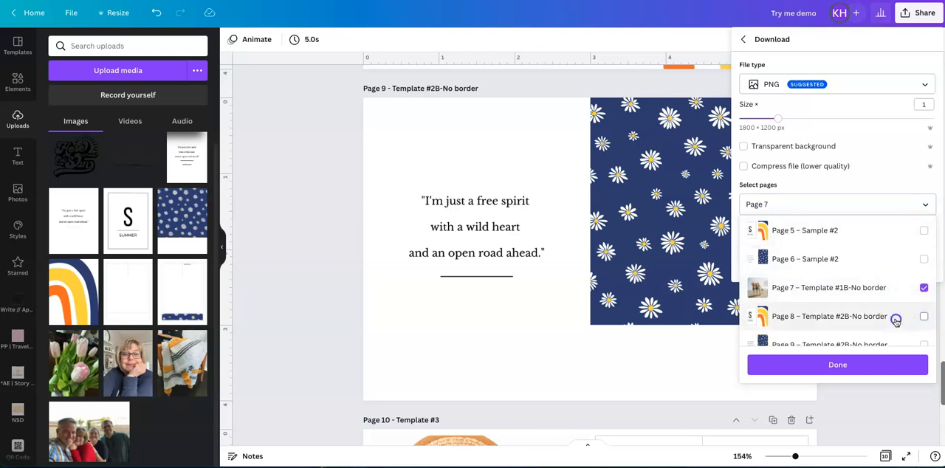
click(896, 322)
scroll(894, 320, down, 1)
click(891, 301)
click(890, 327)
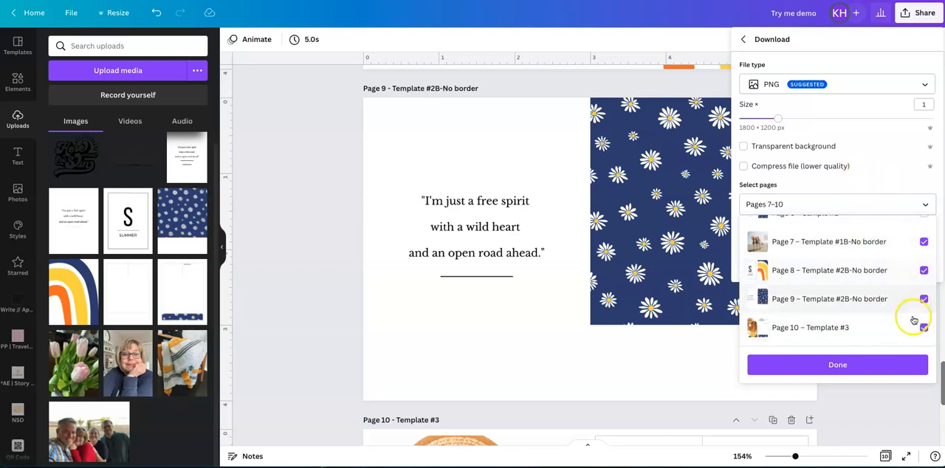
click(830, 365)
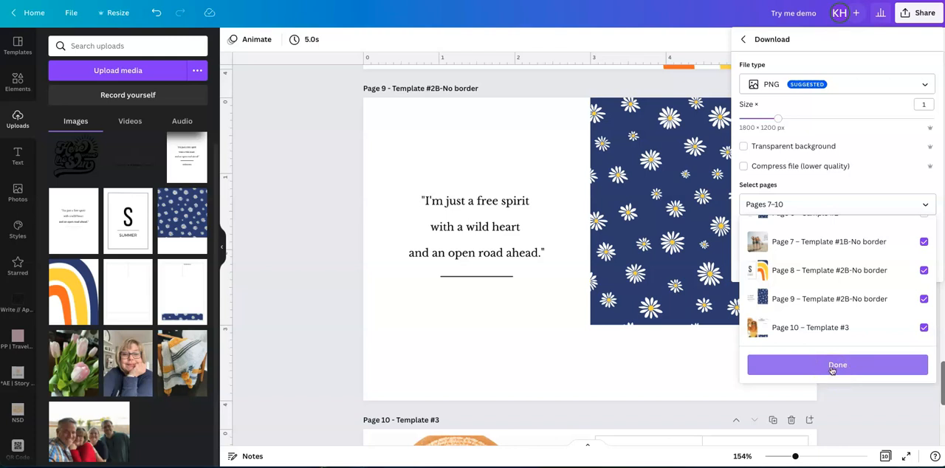
click(833, 369)
click(829, 258)
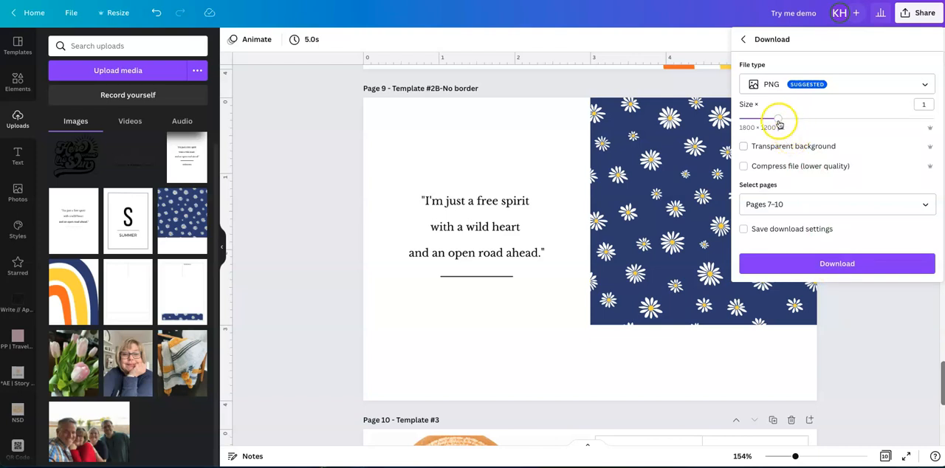
Try a download size multiplier of 2 and return it to 1.
drag(779, 123, 850, 122)
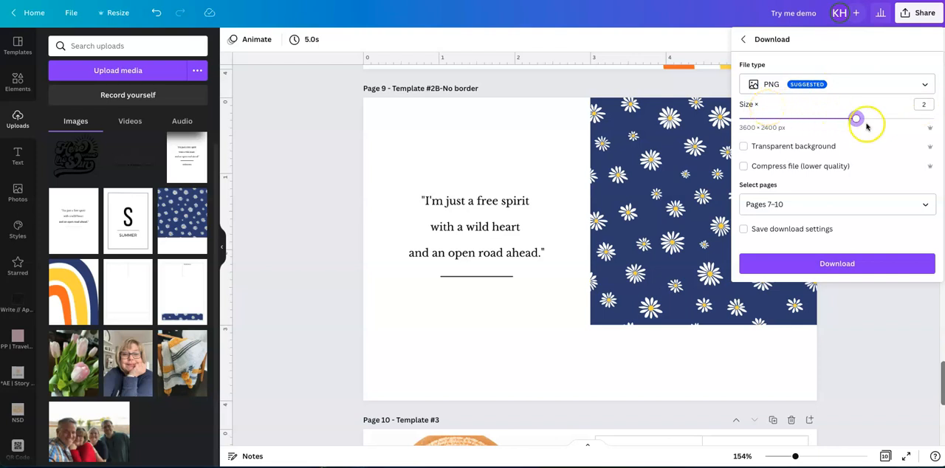
drag(856, 120, 779, 119)
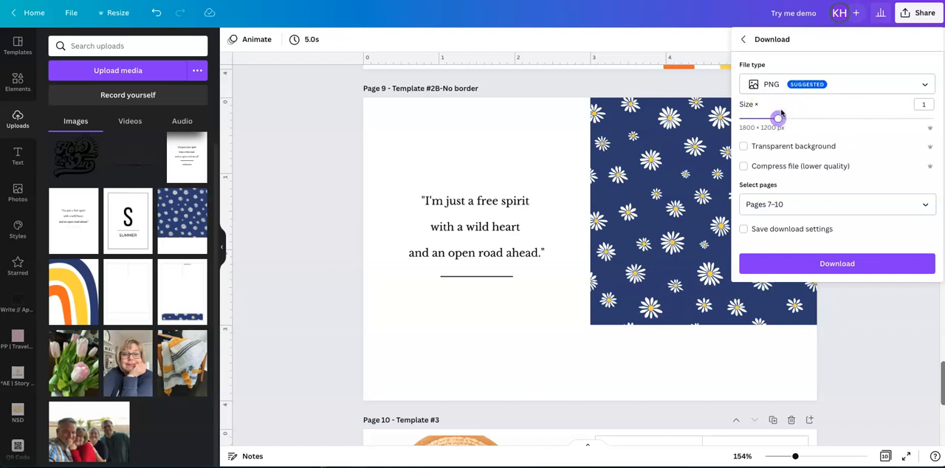
Change the download file type to JPG and download the selected pages.
click(923, 85)
click(868, 120)
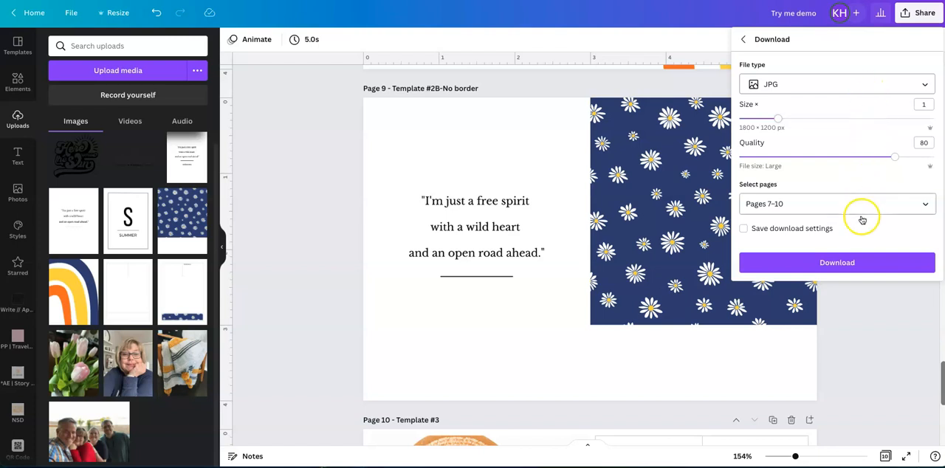
click(841, 262)
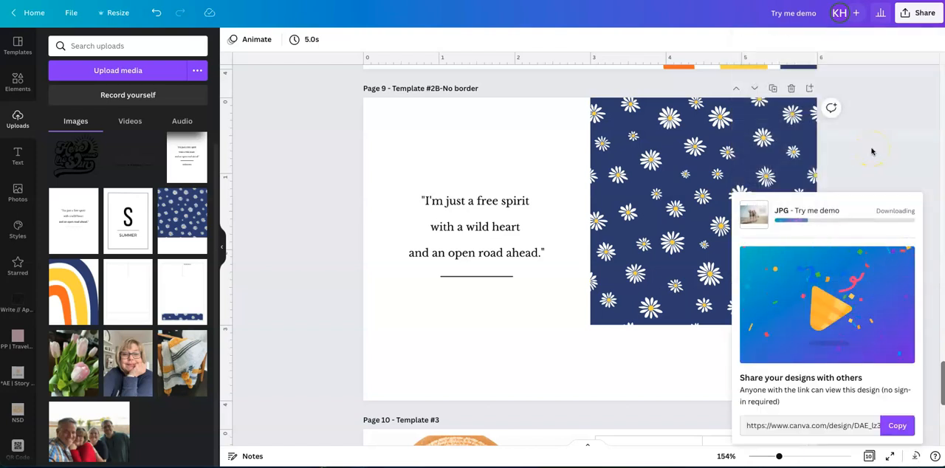
Extract the downloaded Try me demo.zip and open Template #1B-No border.jpg from its folder in Preview.
click(32, 444)
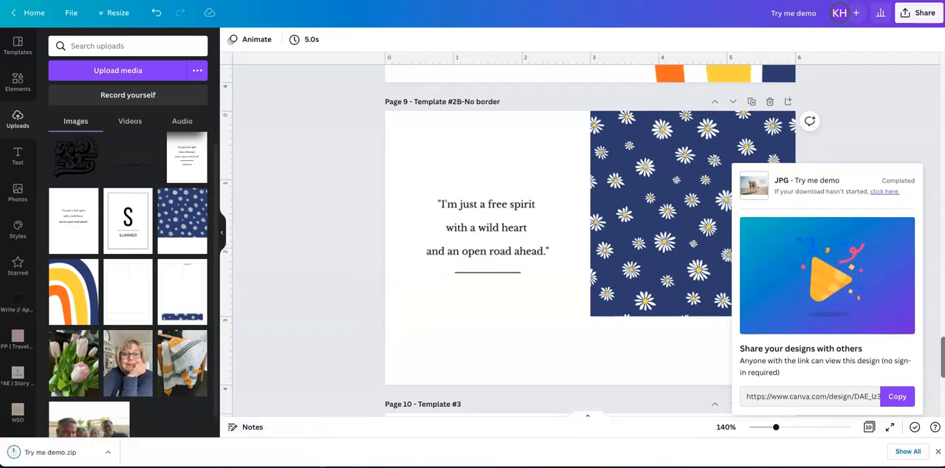
click(46, 459)
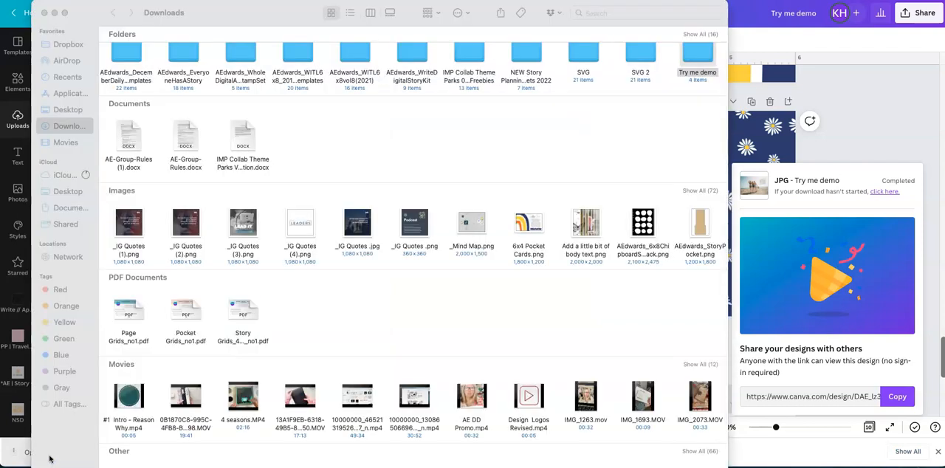
double_click(687, 63)
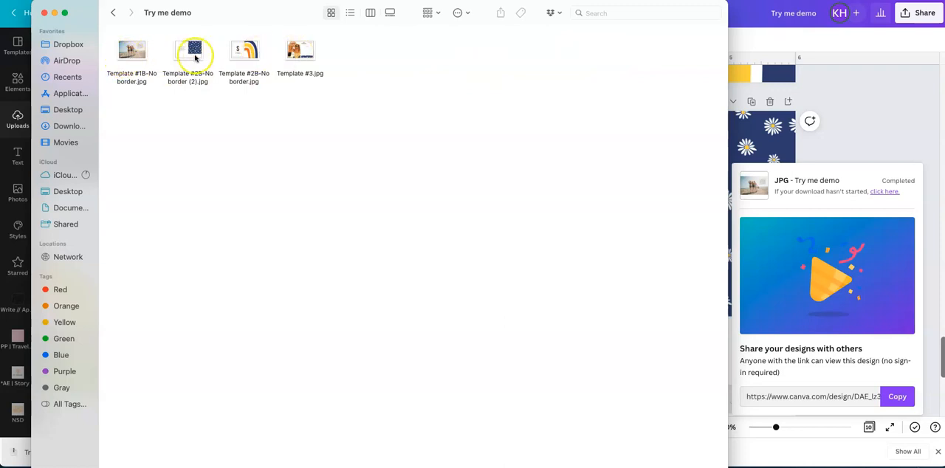
click(133, 51)
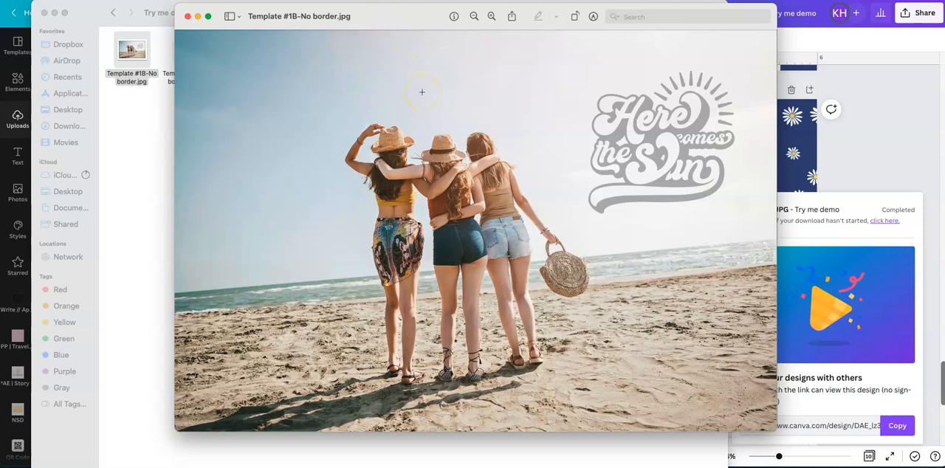
Open the print settings for the image and set the paper size to 10 x 15 cm (4 x 6 in) without the borderless option.
key(super+p)
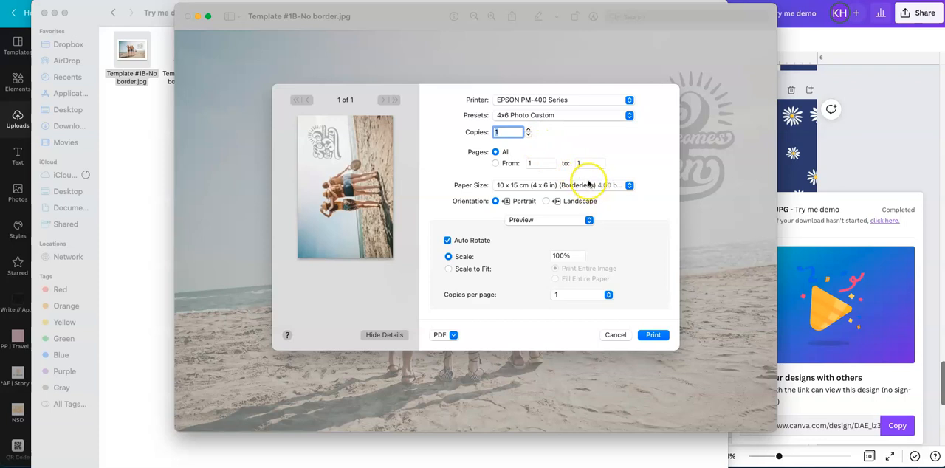
click(629, 185)
mouse_move(627, 187)
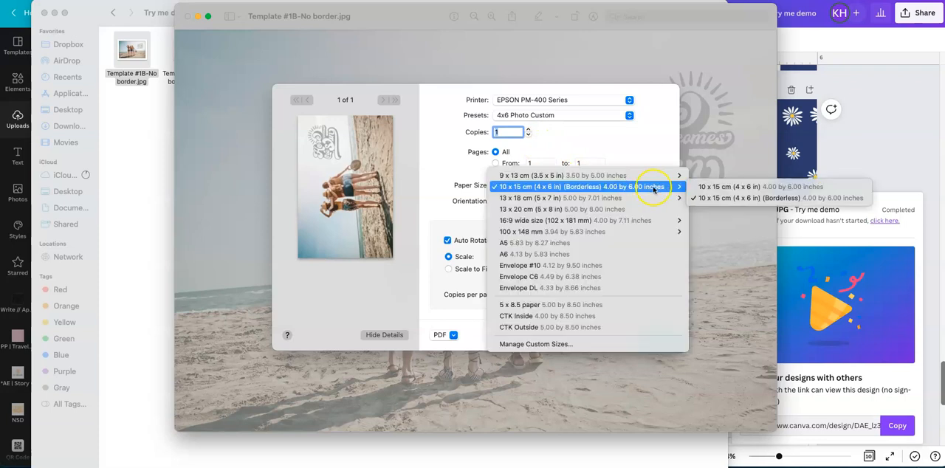
click(707, 187)
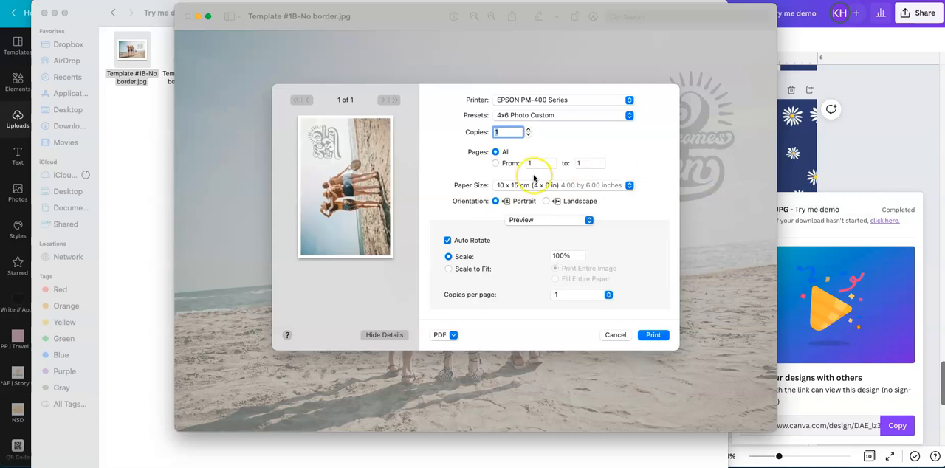